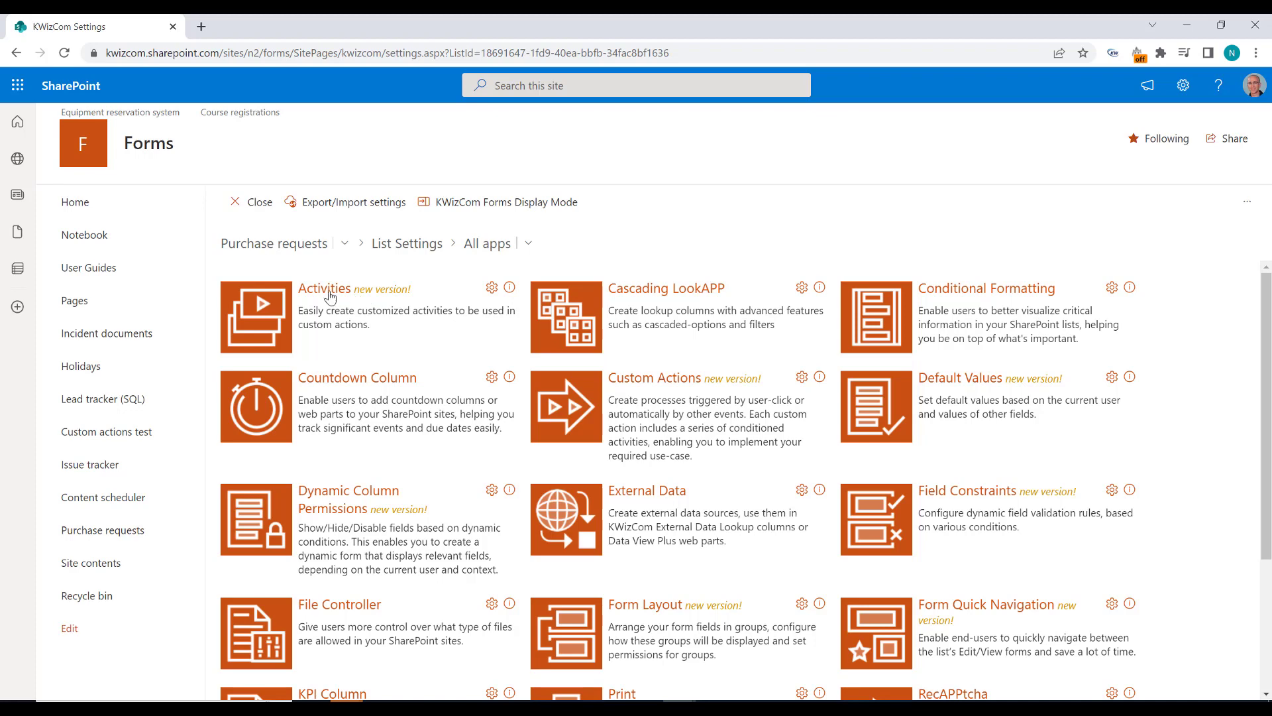
# Step: Review the Update PO Status activity's target item and fields to update
pyautogui.click(330, 296)
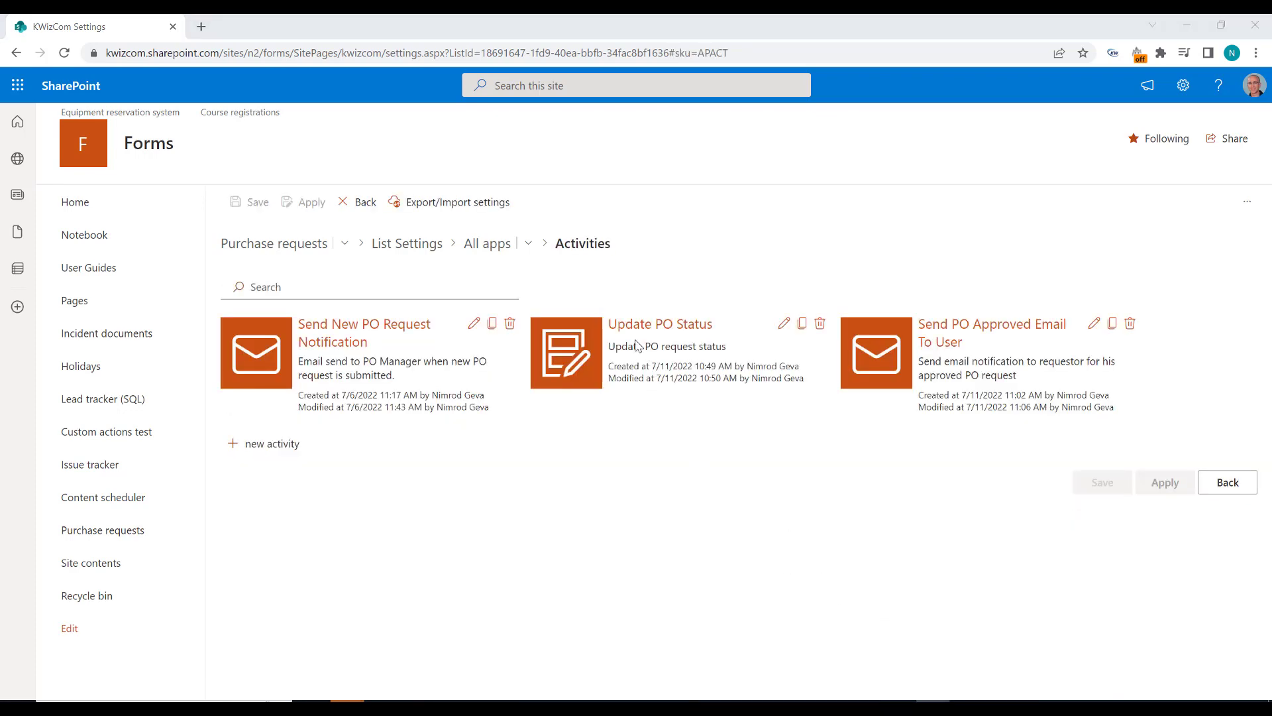
pyautogui.click(671, 335)
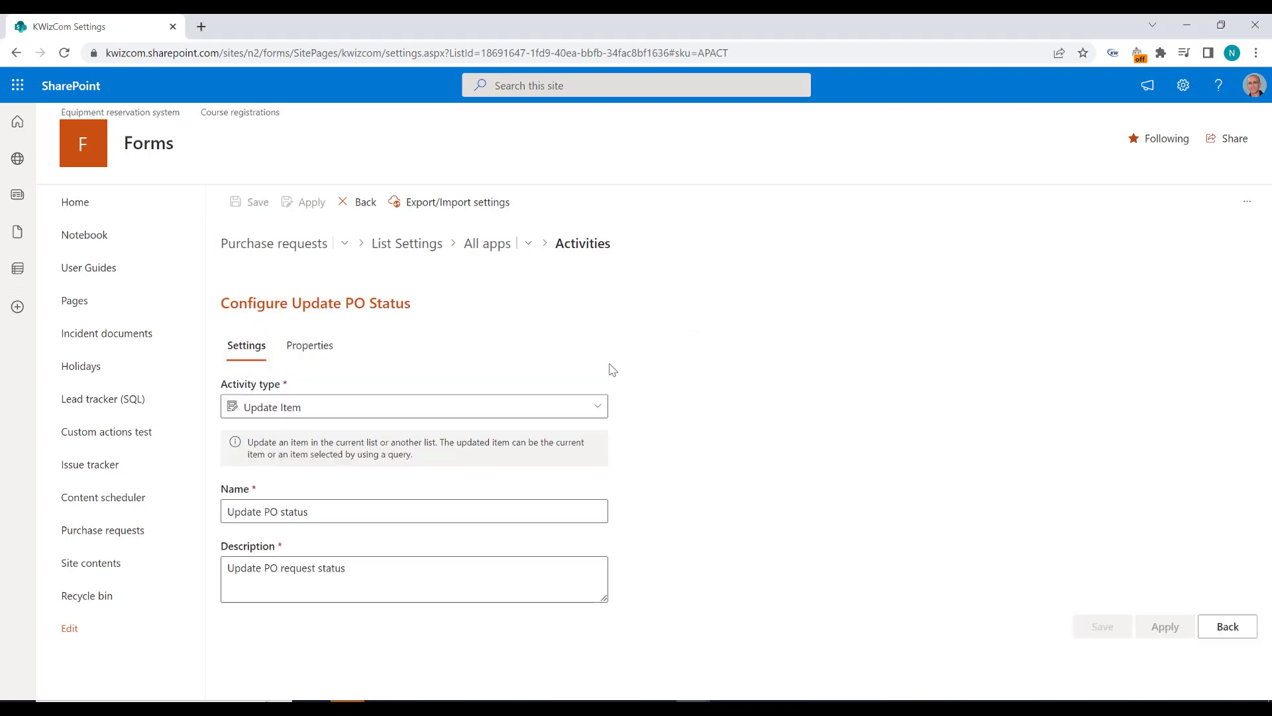
pyautogui.click(309, 351)
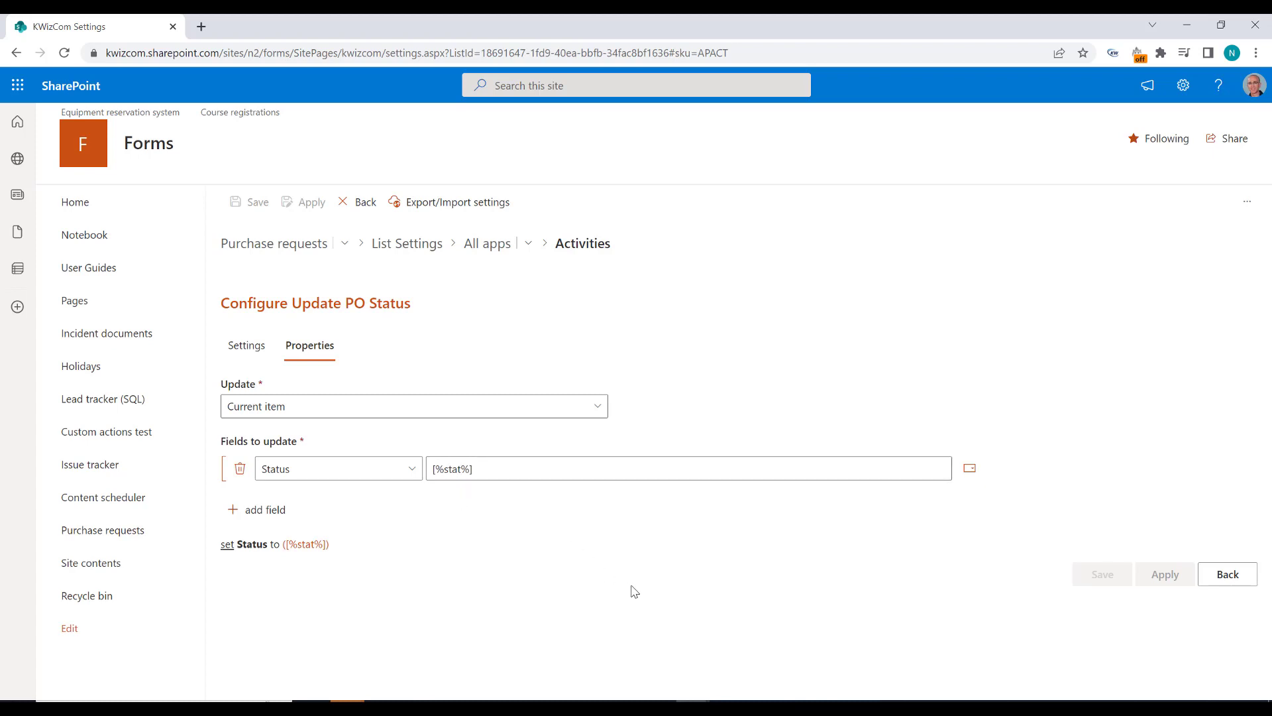
pyautogui.click(1219, 587)
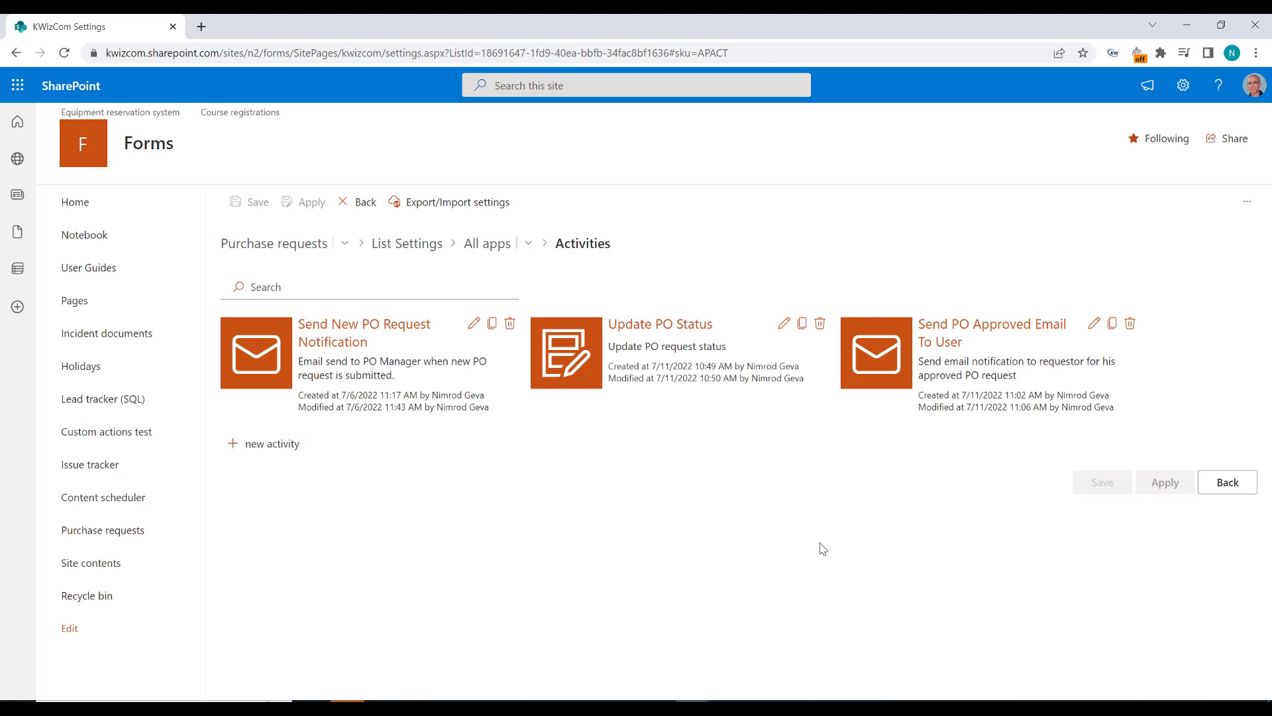
# Step: Review the recipients, subject and body of the Send PO Approved Email To User activity
pyautogui.click(956, 338)
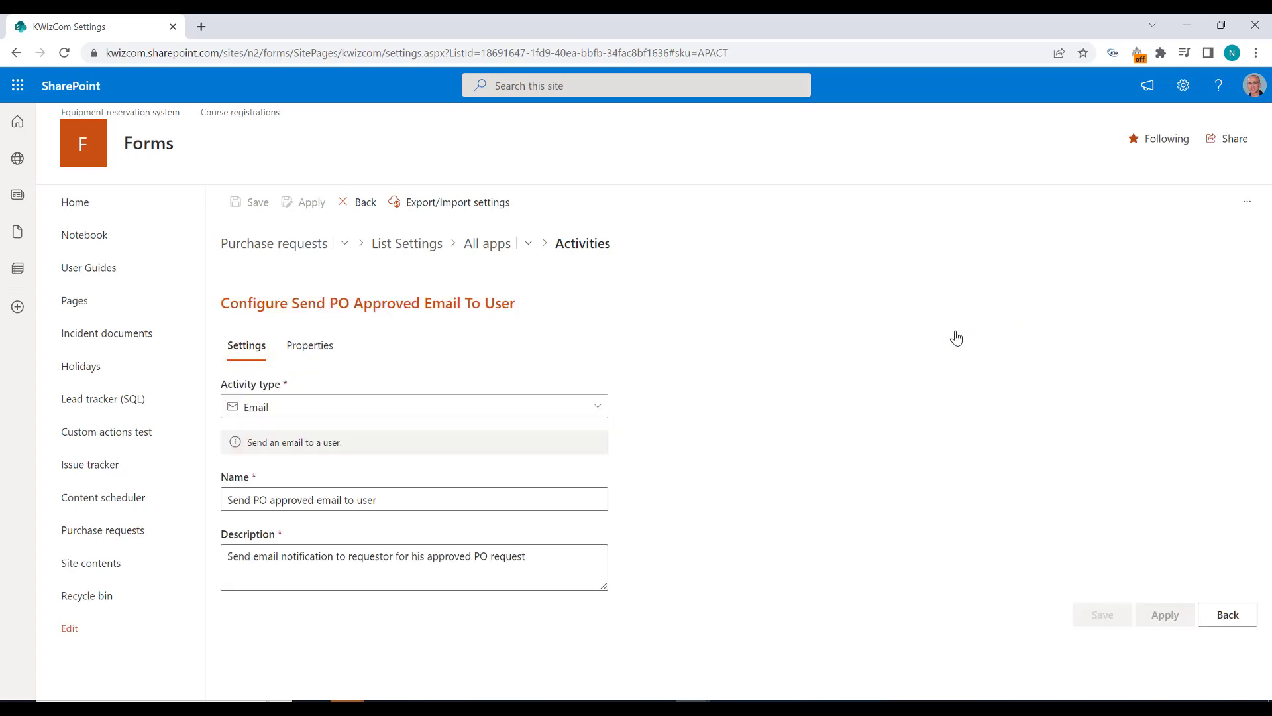
pyautogui.click(321, 358)
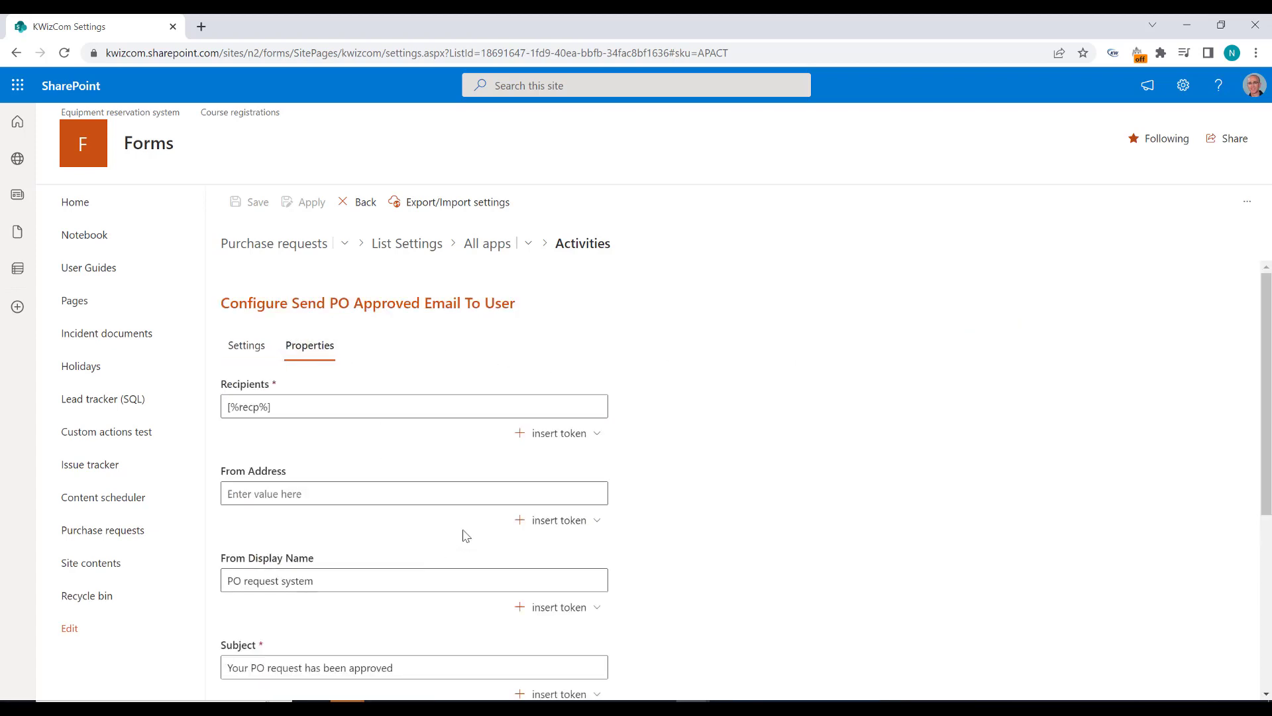
pyautogui.scroll(-4, 463, 534)
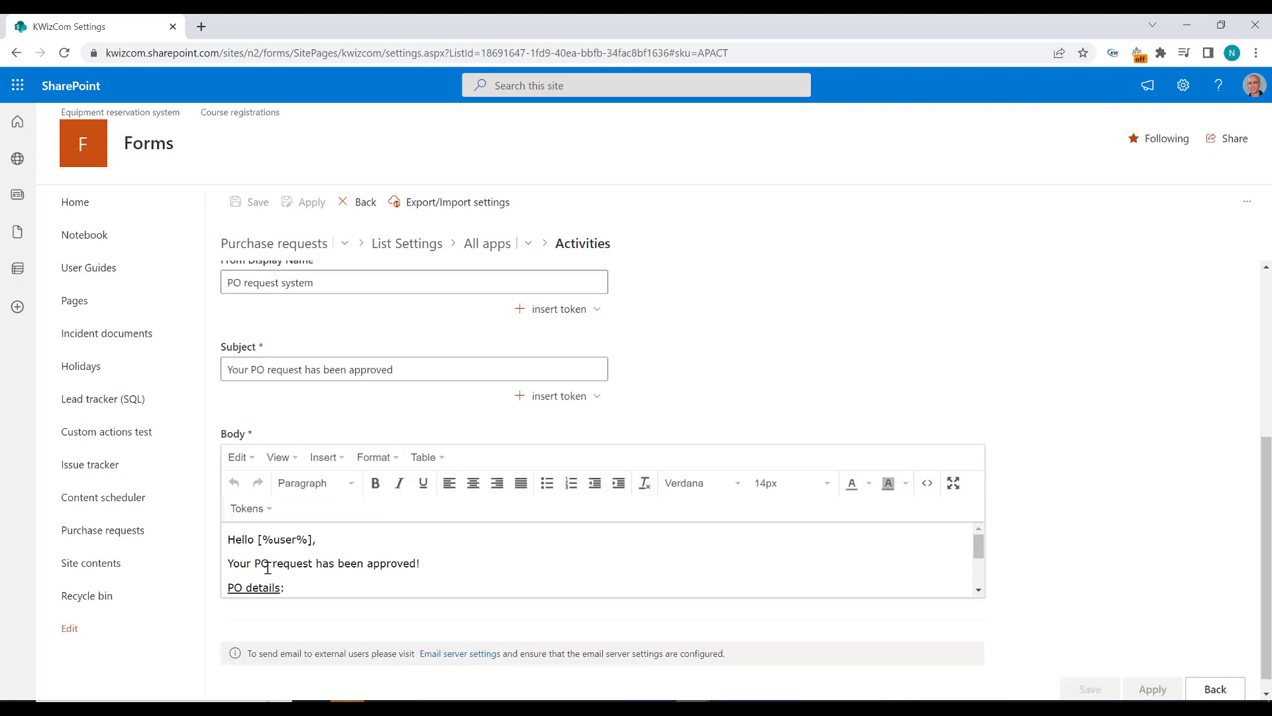
pyautogui.scroll(-2, 336, 566)
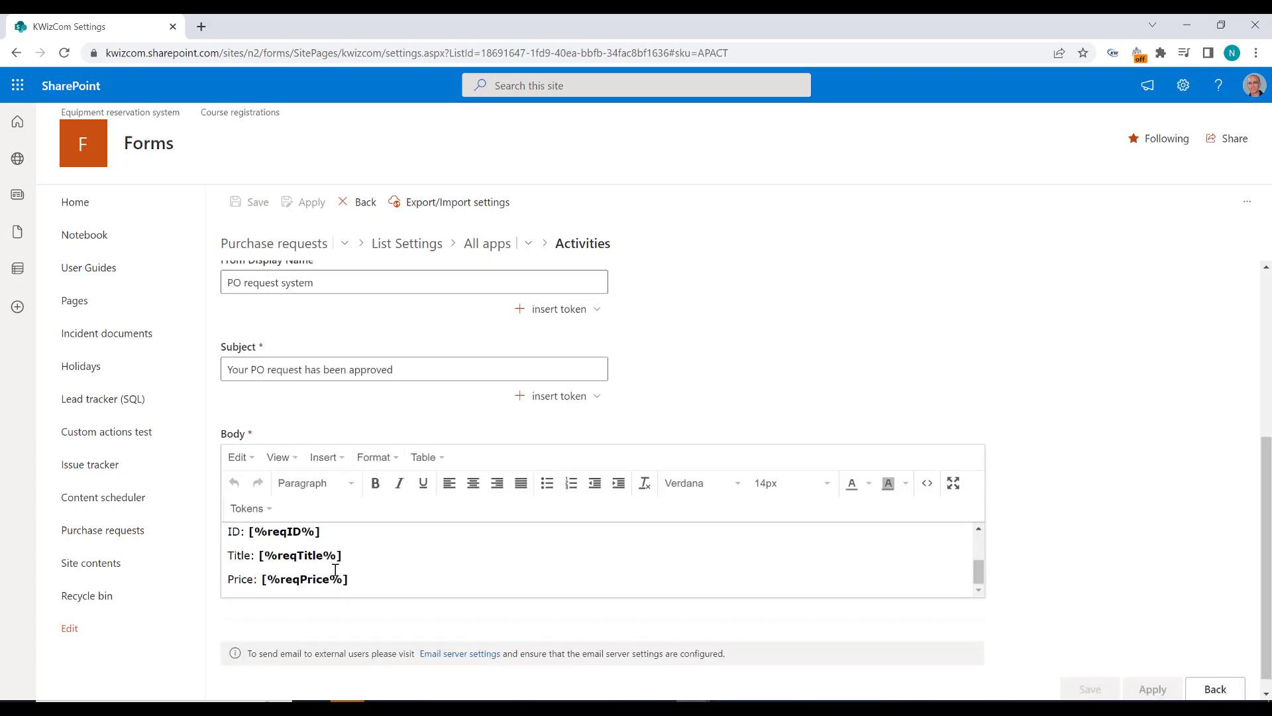
pyautogui.scroll(1, 336, 570)
pyautogui.scroll(1, 336, 570)
pyautogui.scroll(-1, 1110, 530)
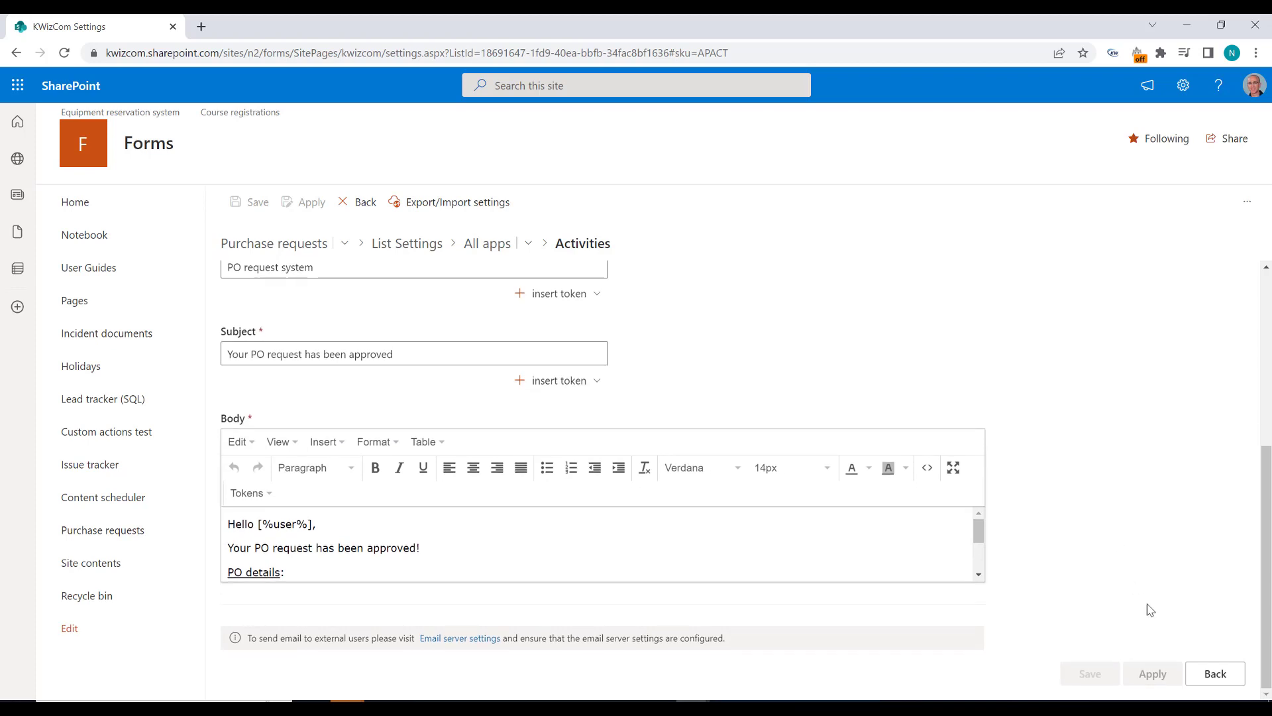
pyautogui.click(1207, 685)
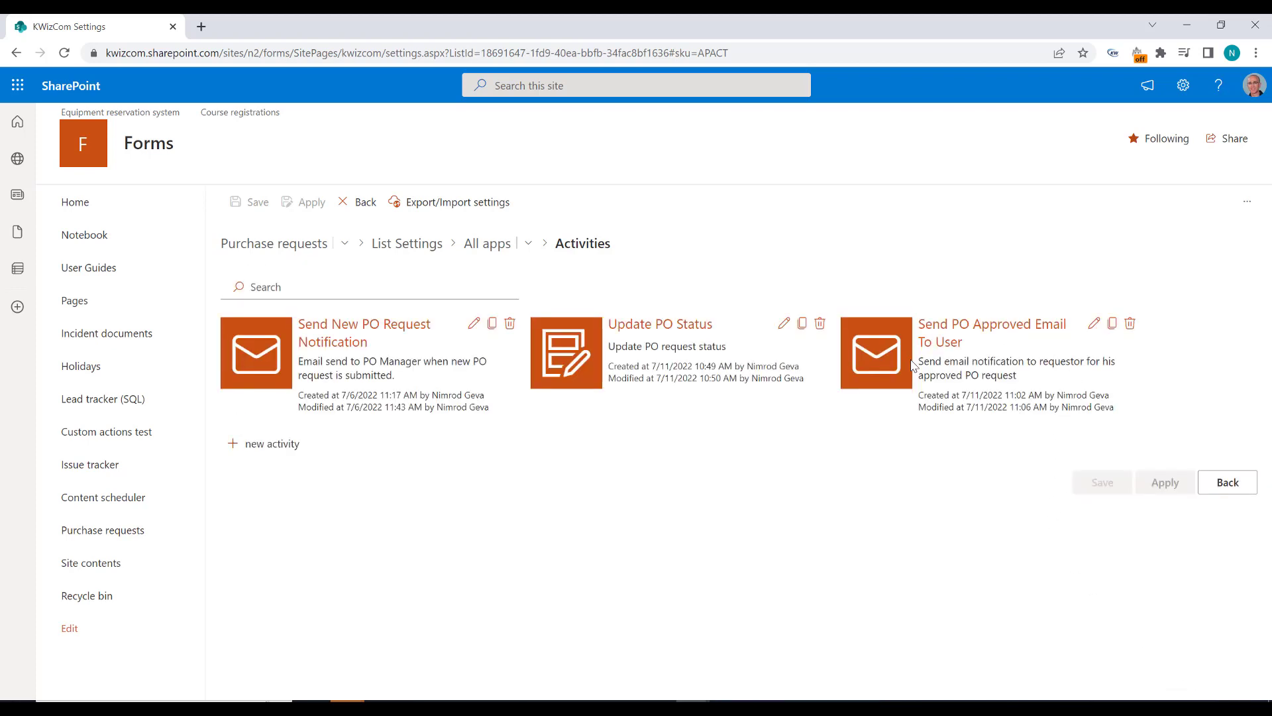
# Step: Duplicate the Send PO Approved Email To User activity and name the copy "Send PO rejected email to user"
pyautogui.click(1112, 324)
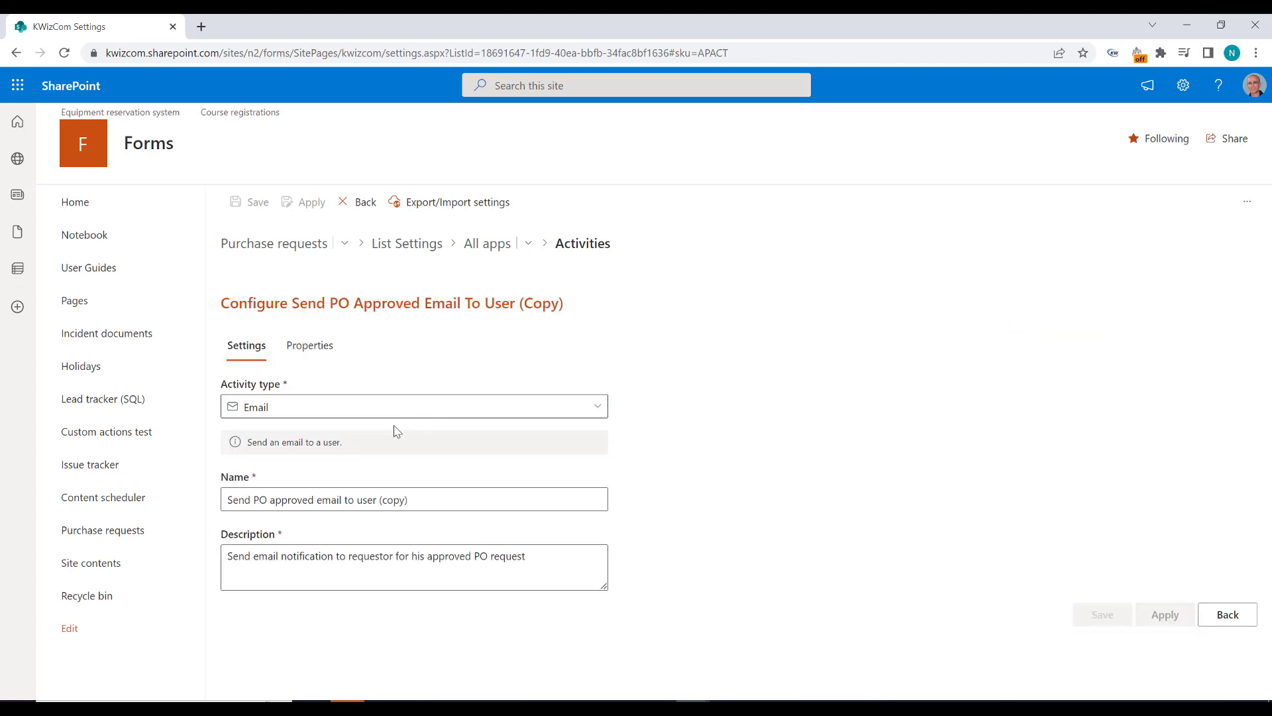
pyautogui.click(411, 498)
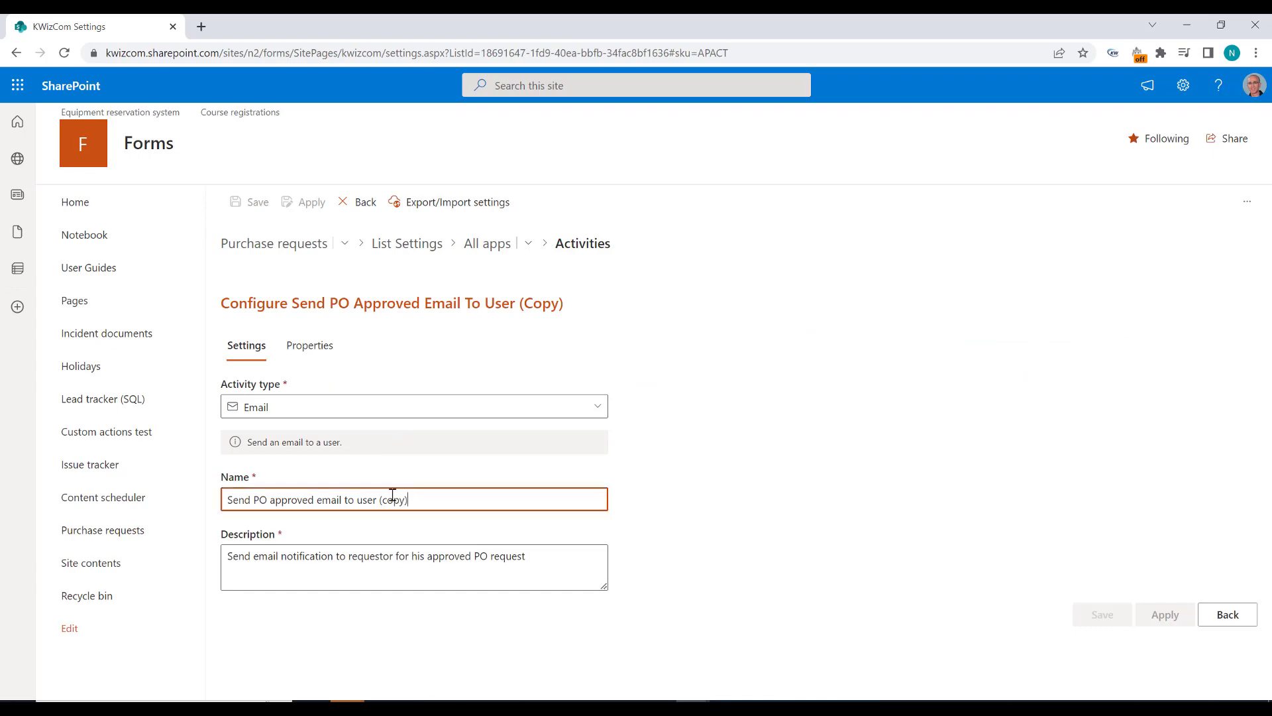
pyautogui.doubleClick(293, 502)
pyautogui.write('rejected')
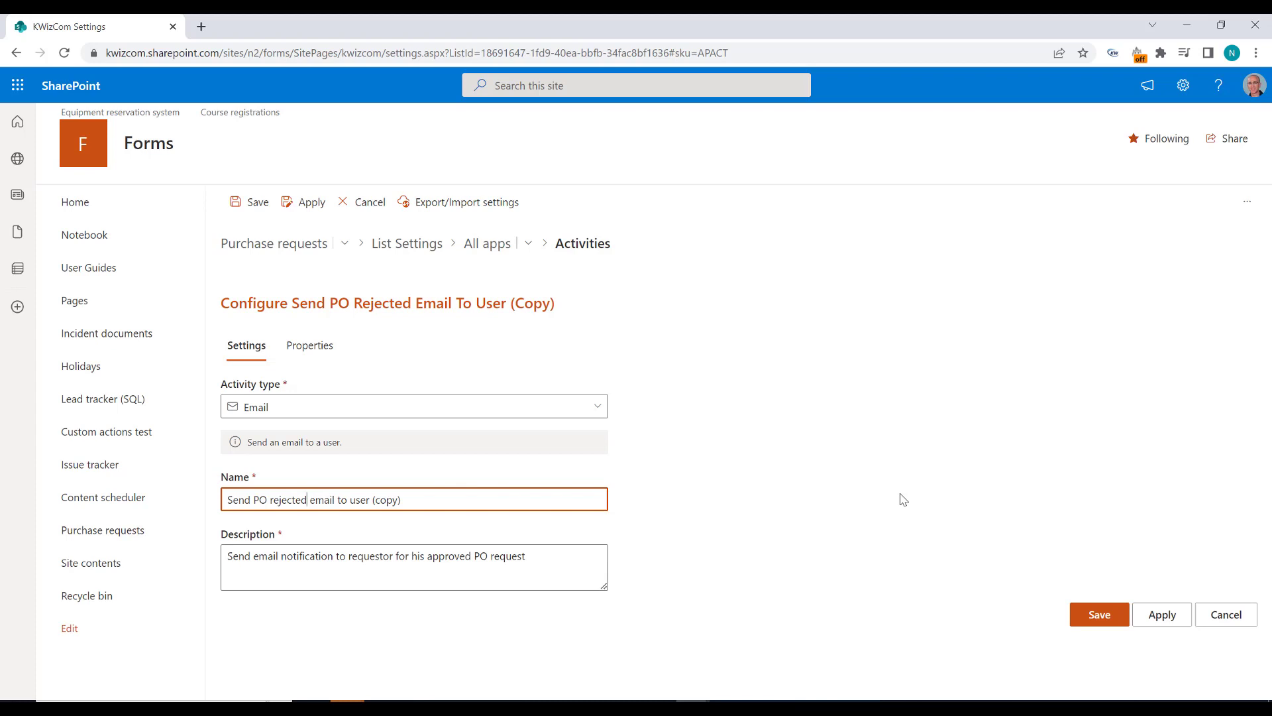
pyautogui.click(415, 503)
pyautogui.press('BackSpace')
pyautogui.press('BackSpace')
pyautogui.press('BackSpace')
pyautogui.press('BackSpace')
pyautogui.press('BackSpace')
pyautogui.press('BackSpace')
pyautogui.press('BackSpace')
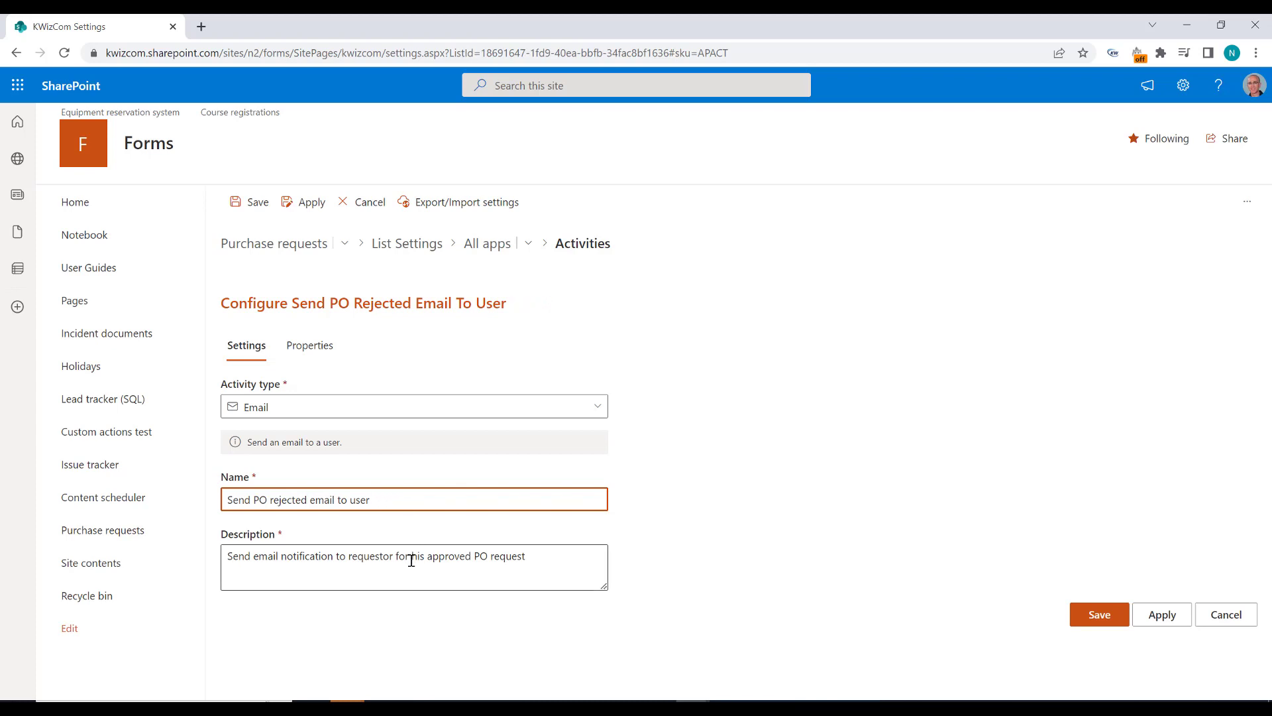
# Step: Replace "approved" with "rejected" in the activity's description and in the opening sentence of its email body
pyautogui.doubleClick(442, 560)
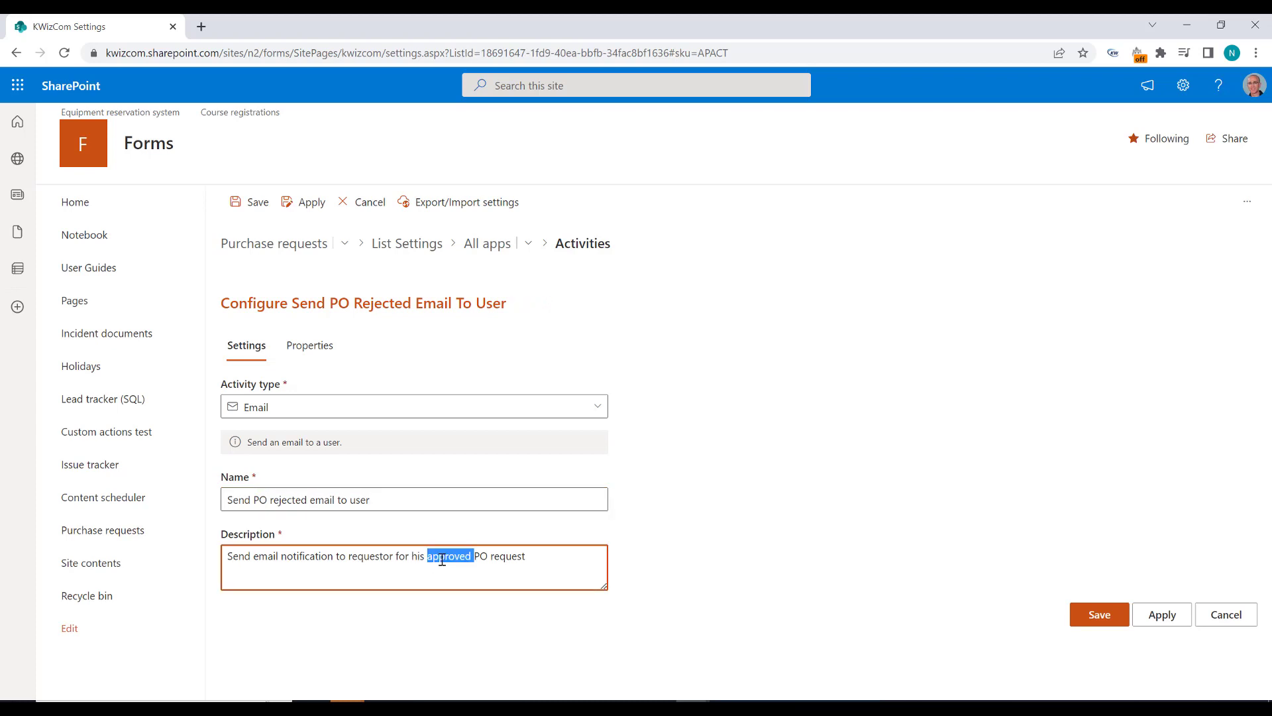
pyautogui.write('rejected')
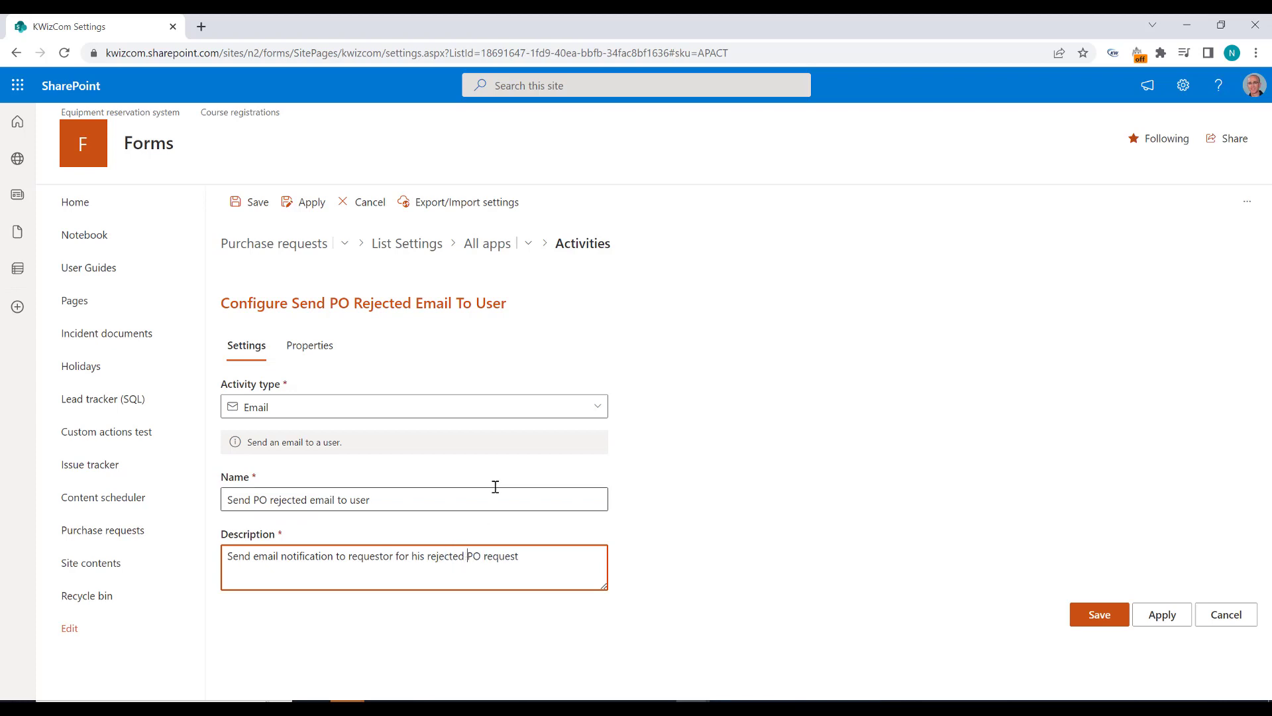
pyautogui.click(305, 351)
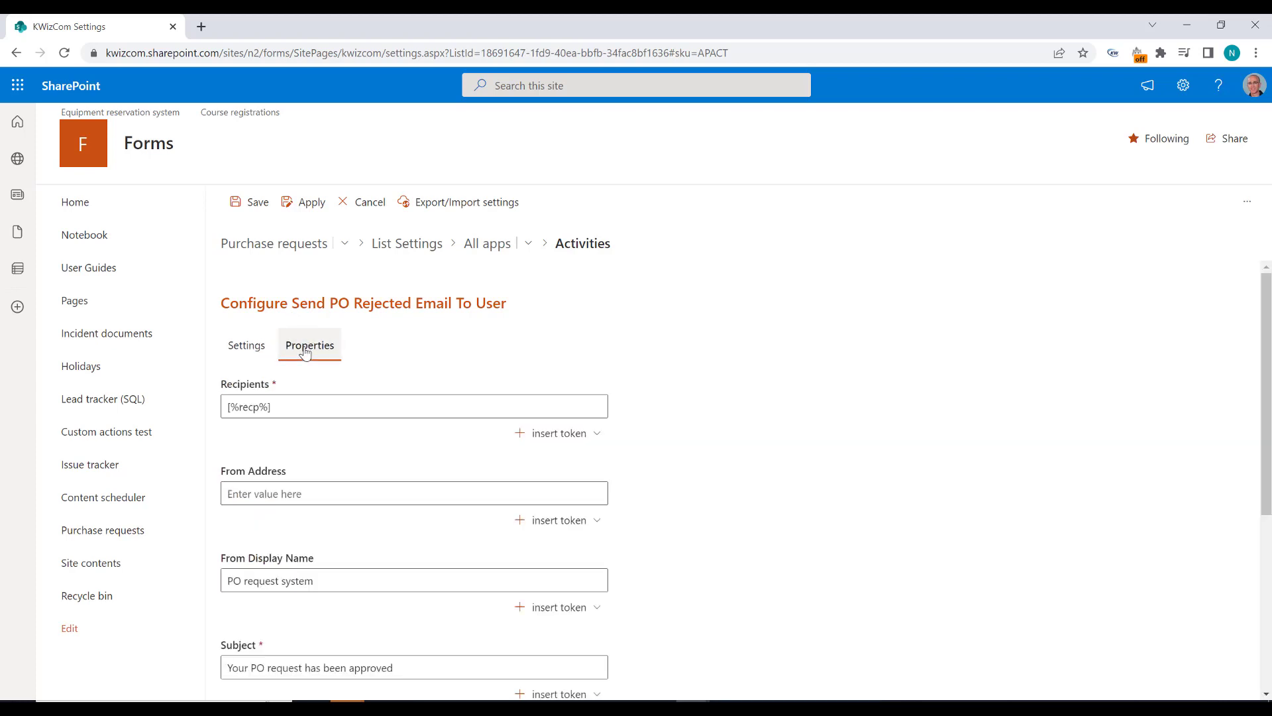
pyautogui.scroll(-5, 641, 449)
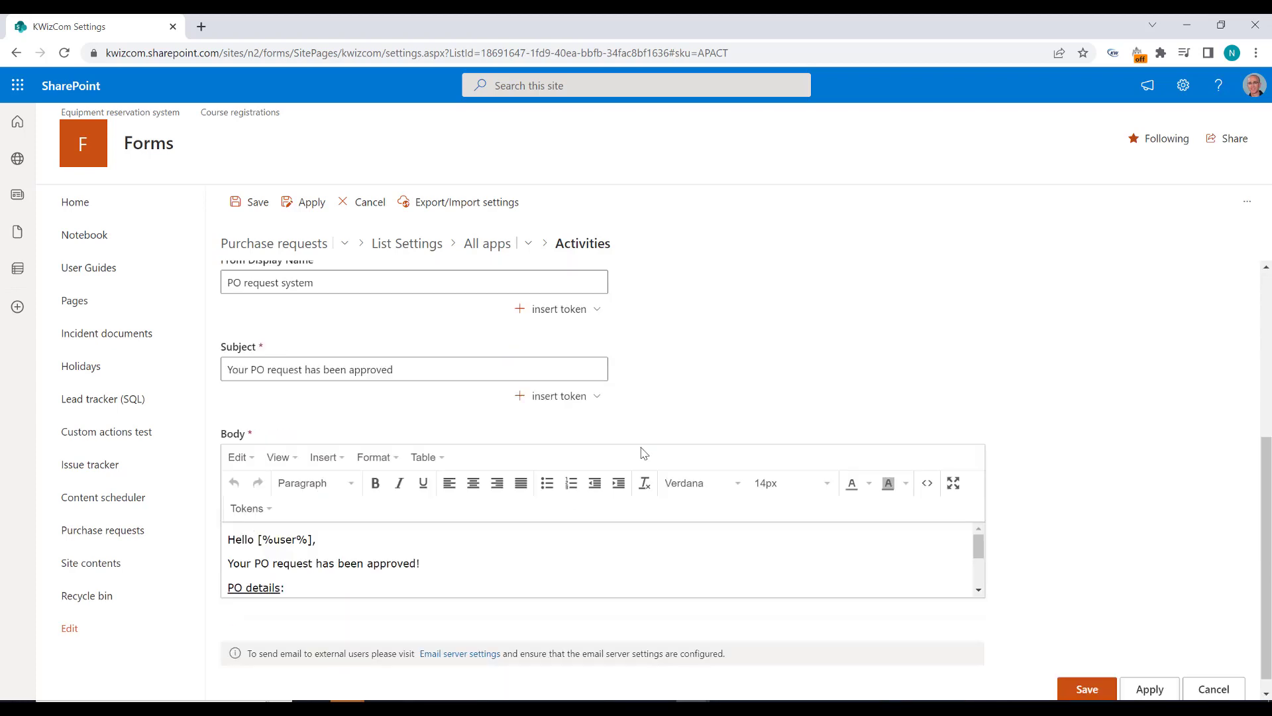
pyautogui.scroll(-1, 448, 529)
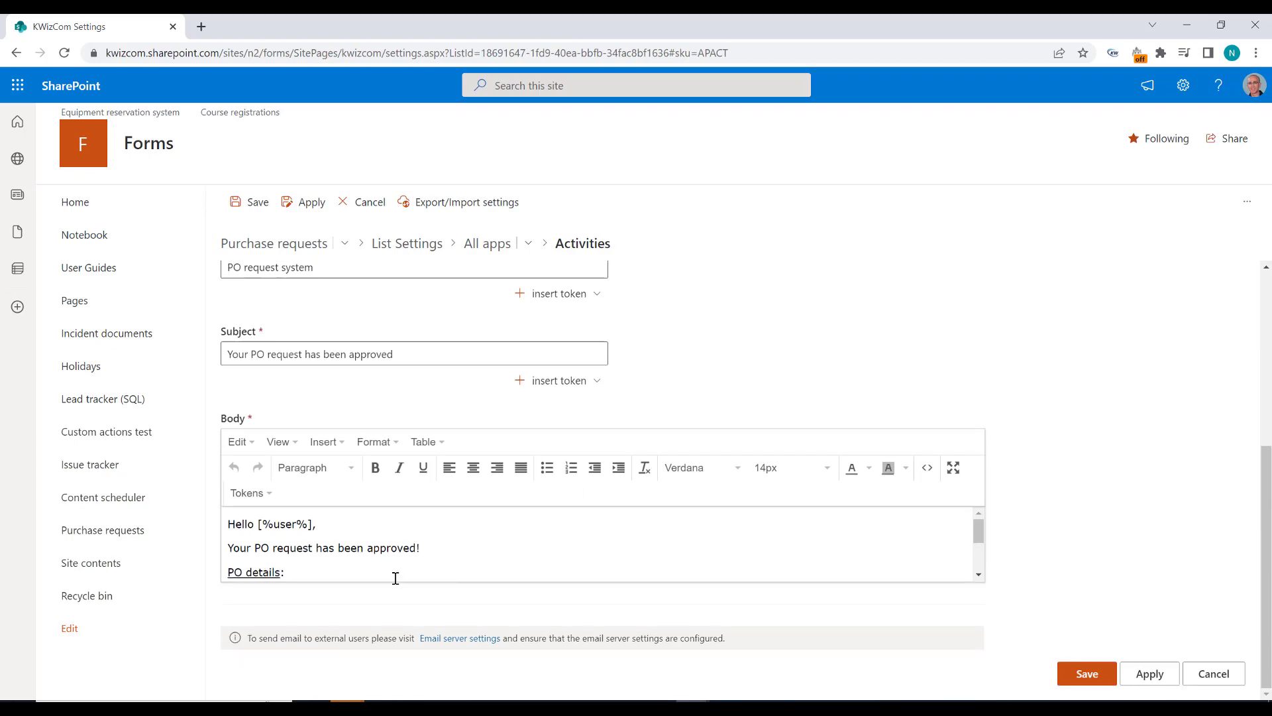
pyautogui.doubleClick(389, 547)
pyautogui.write('rejected')
# Step: Add the line "Approver comments: [%reqComments%]" below the Price line at the end of the email body
pyautogui.scroll(-3, 431, 552)
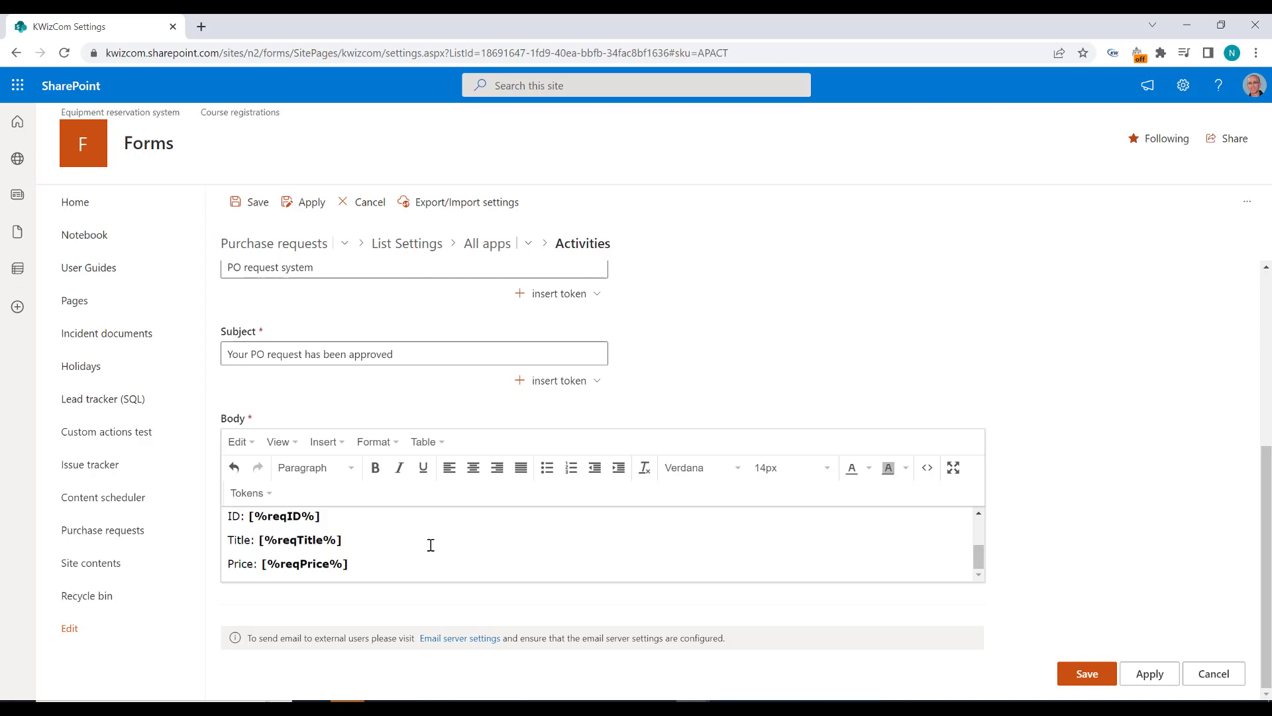
pyautogui.click(414, 568)
pyautogui.press('Return')
pyautogui.click(375, 467)
pyautogui.write('Appr')
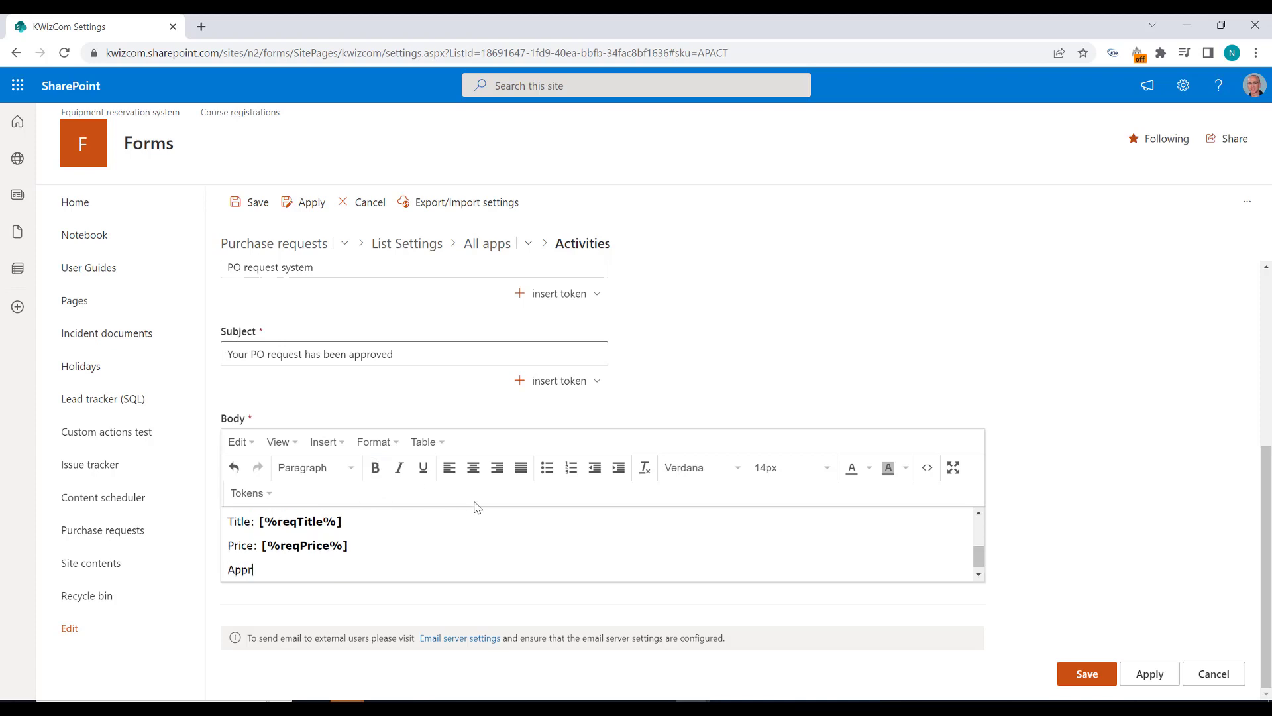
pyautogui.write('over comments: [%reqComments%]')
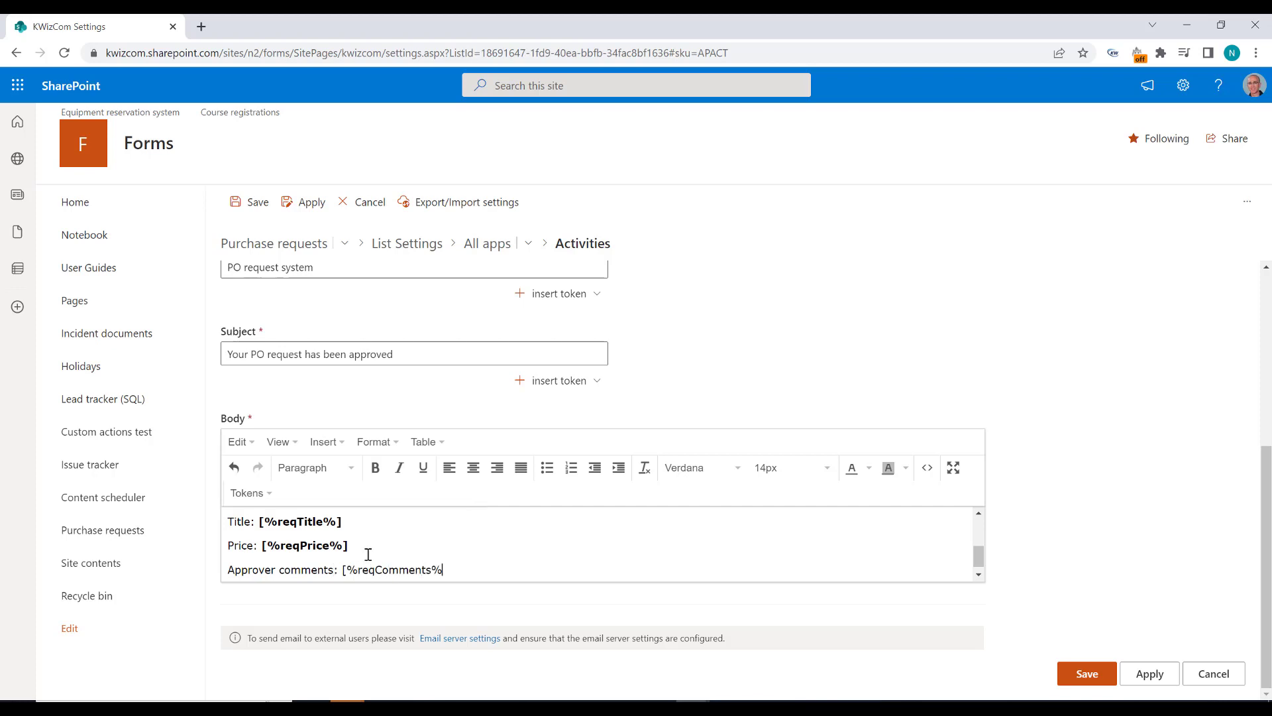
# Step: Color the Approver comments line red, make its [%reqComments%] token bold, and save the activity
pyautogui.hotkey('ctrl', 'shift', 'Left')
pyautogui.hotkey('ctrl', 'shift', 'Left')
pyautogui.hotkey('ctrl', 'shift', 'Left')
pyautogui.click(868, 470)
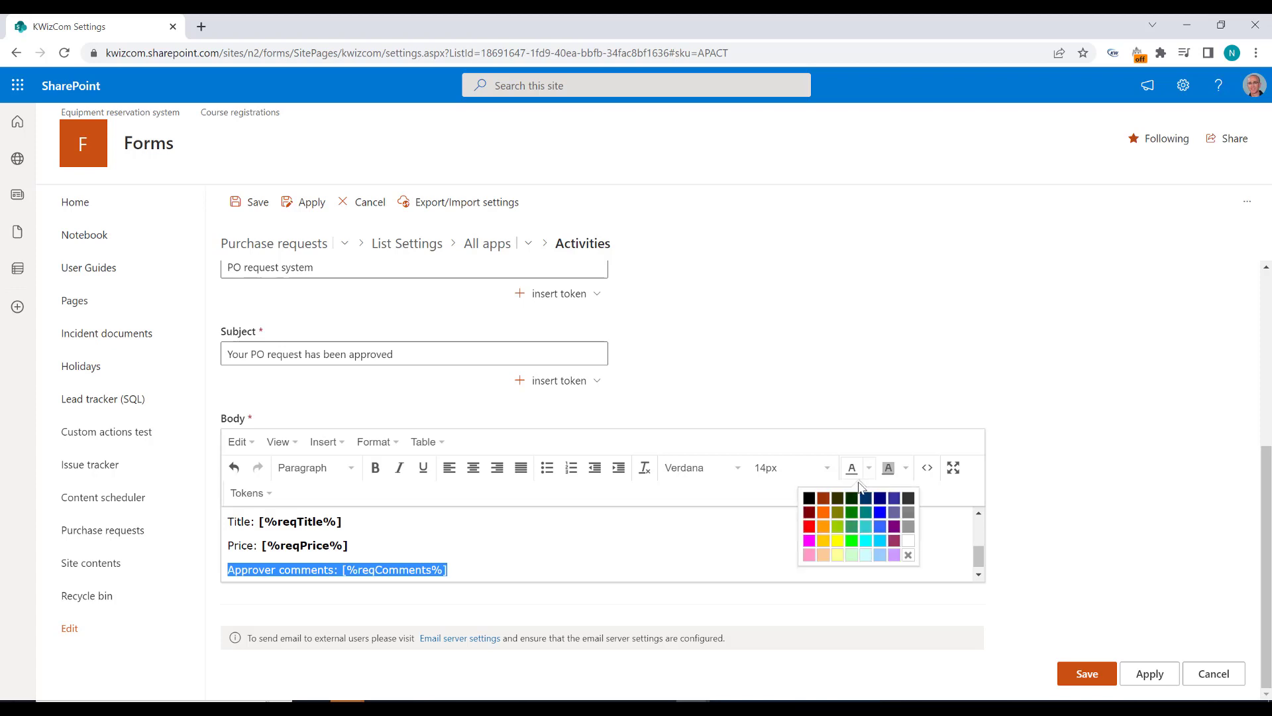
pyautogui.click(809, 526)
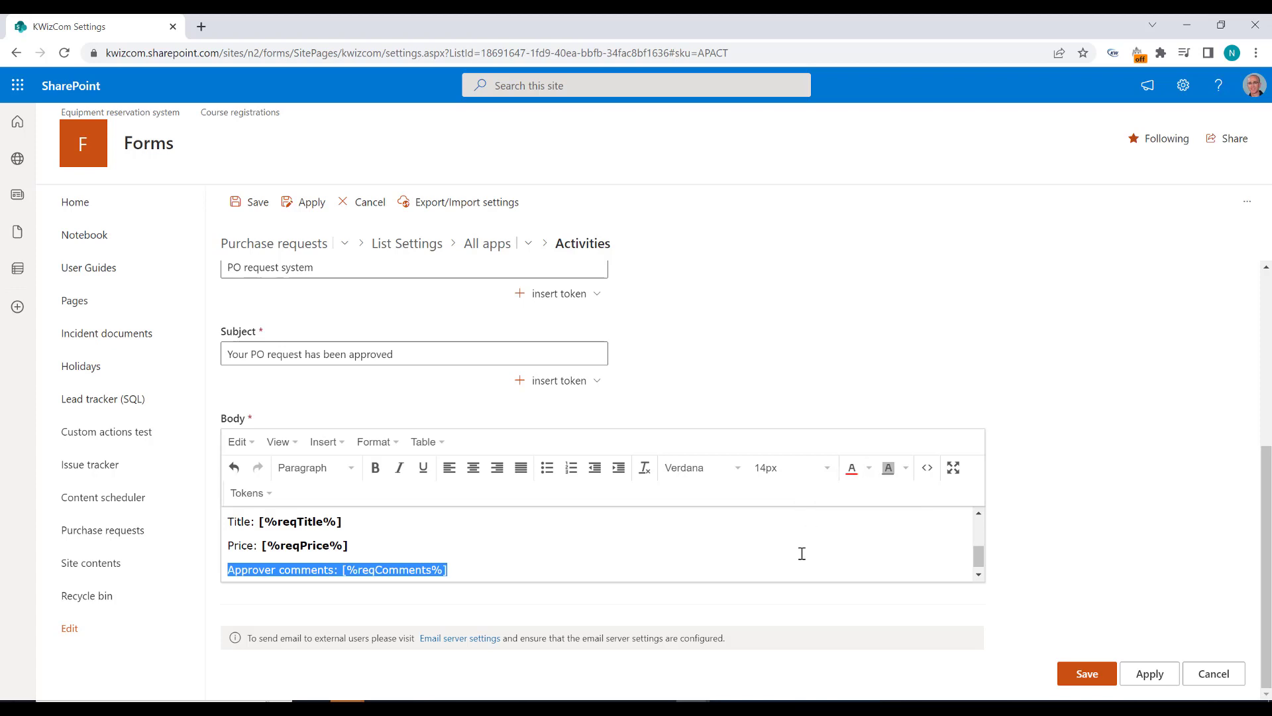
pyautogui.click(612, 576)
pyautogui.moveTo(444, 569); pyautogui.dragTo(340, 574)
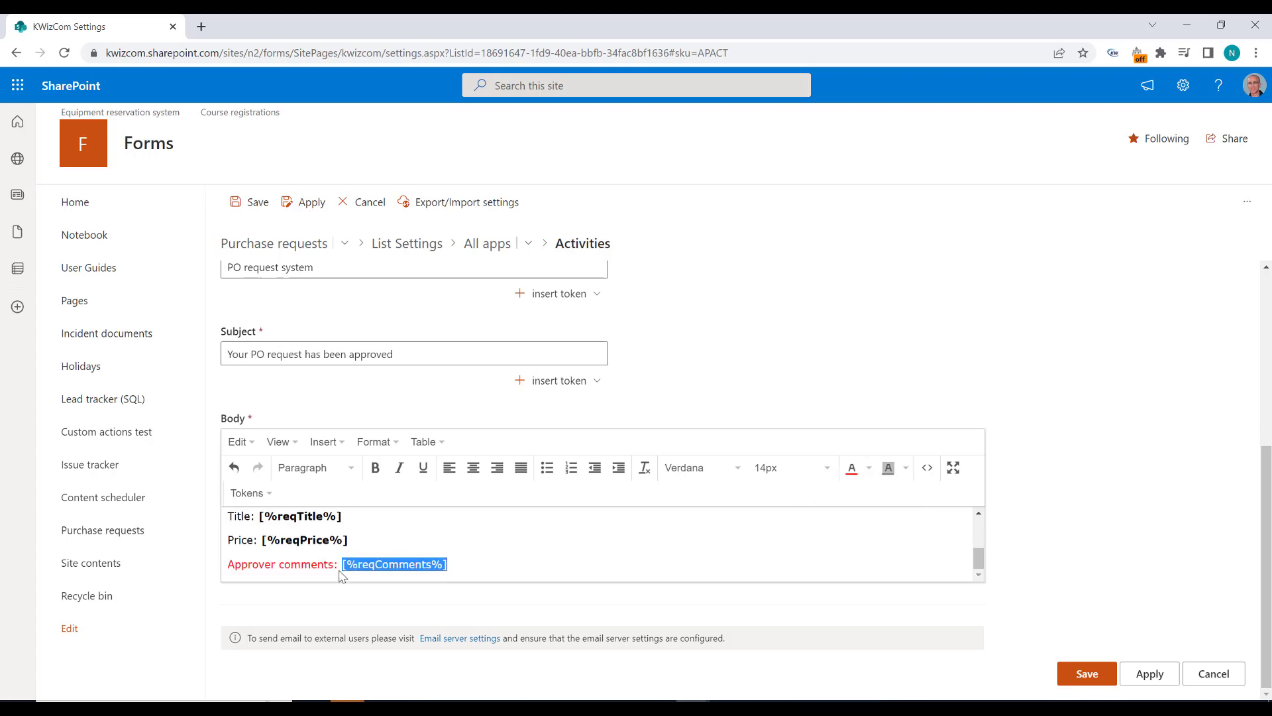
pyautogui.hotkey('ctrl', 'b')
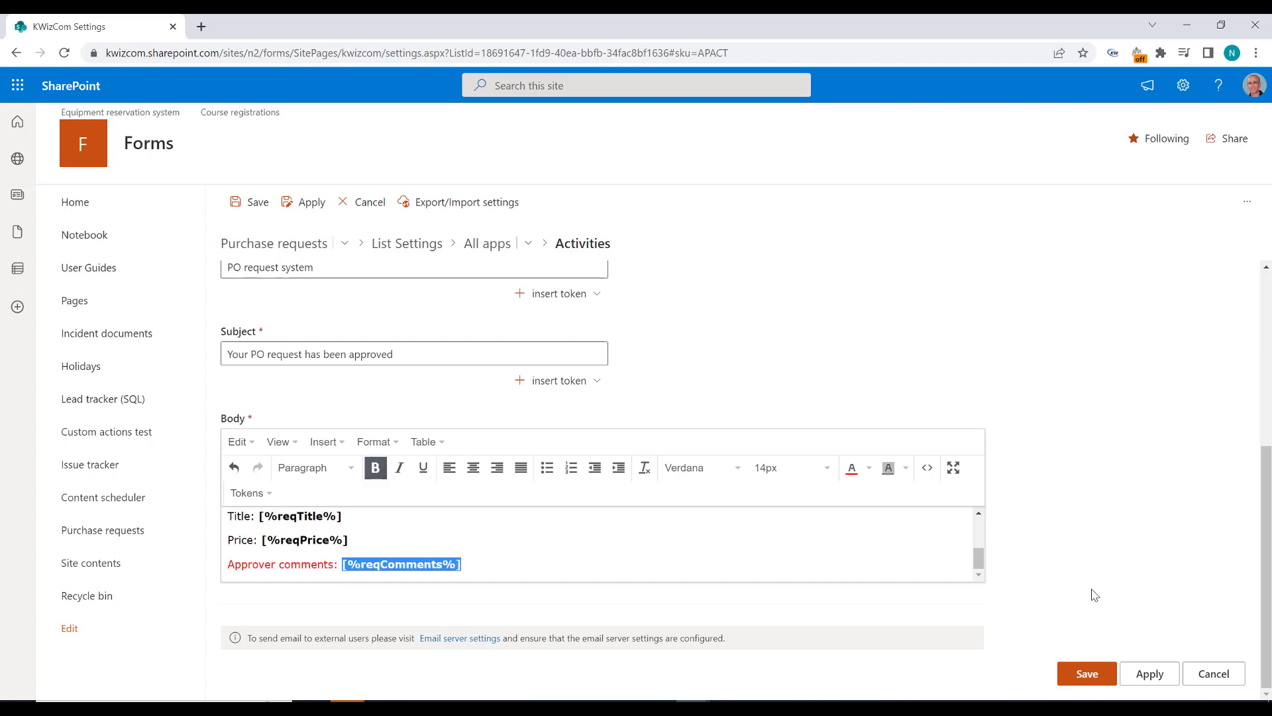
pyautogui.click(1086, 673)
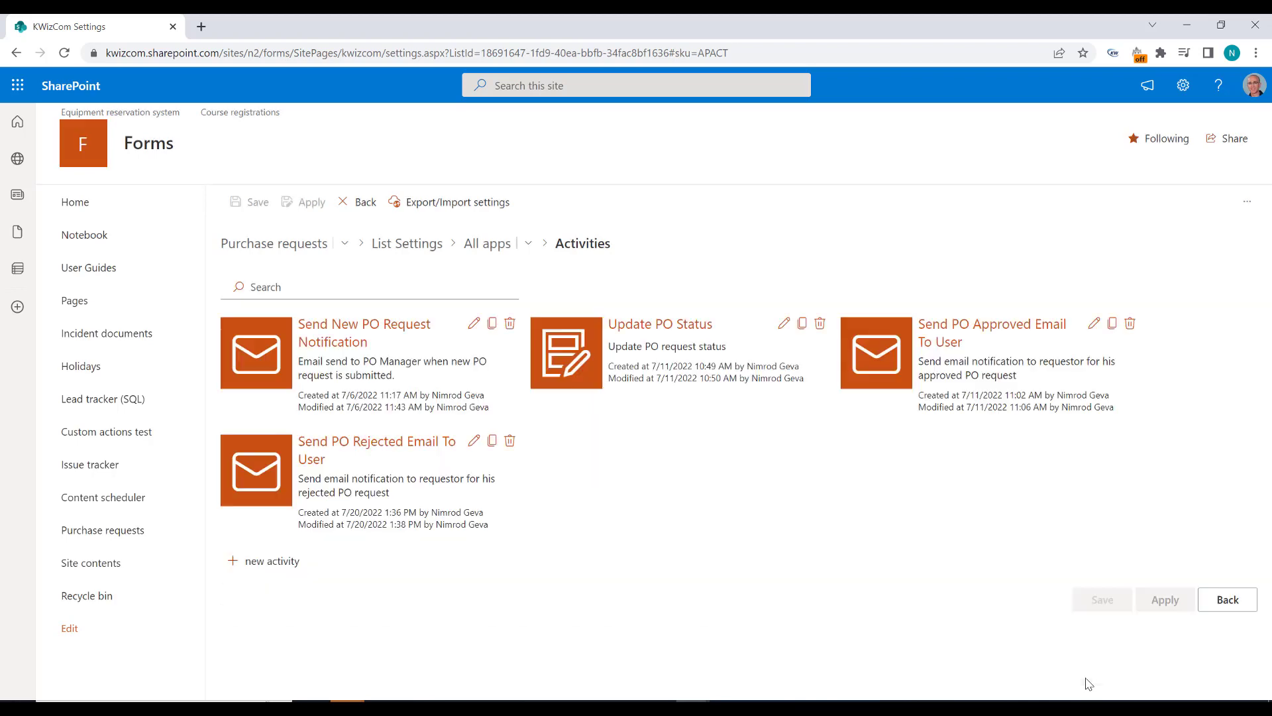
# Step: Create a new custom action of type User Action for the Purchase requests list and name it "Reject PO request"
pyautogui.click(1227, 601)
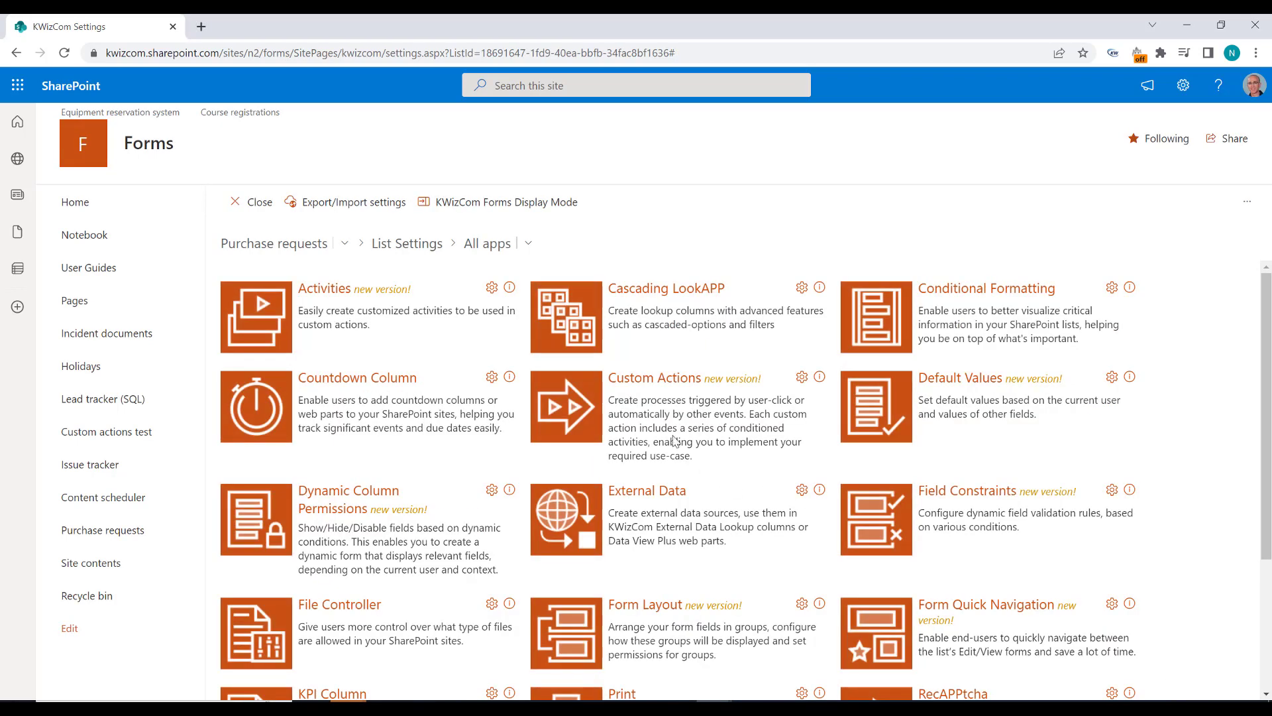
pyautogui.click(644, 384)
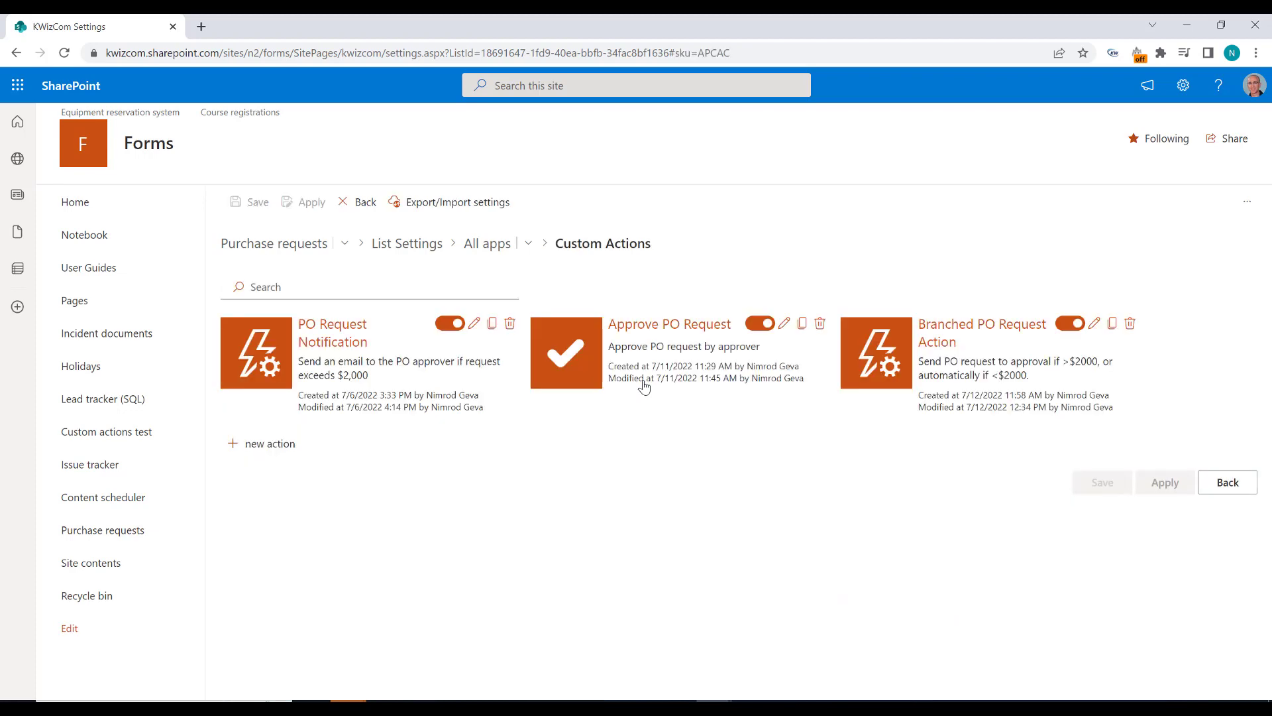
pyautogui.click(251, 456)
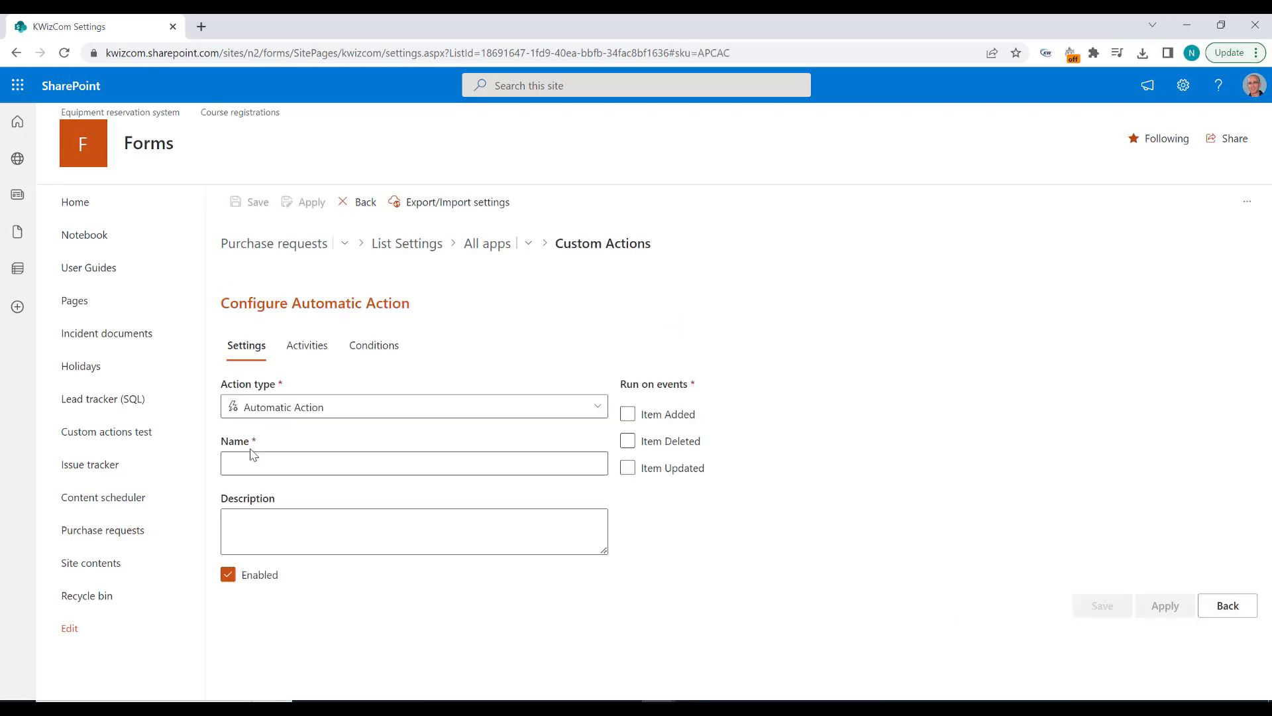
pyautogui.click(583, 412)
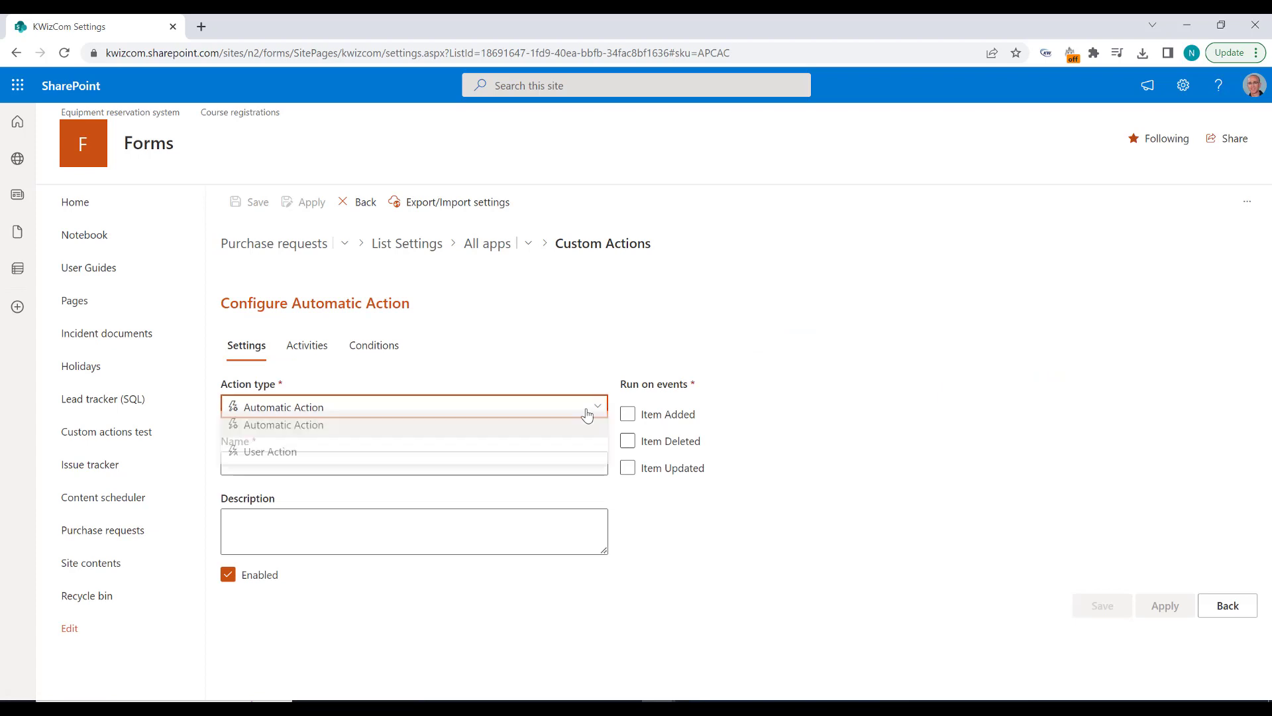
pyautogui.click(363, 465)
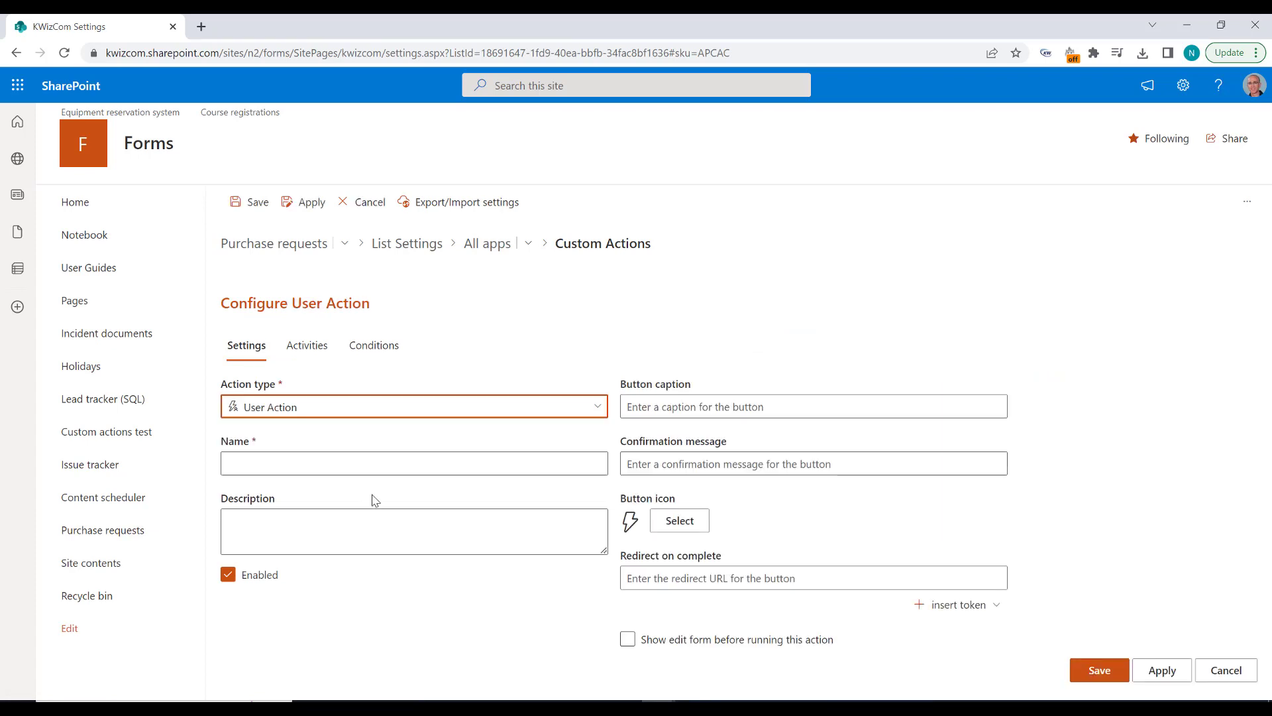
pyautogui.click(321, 458)
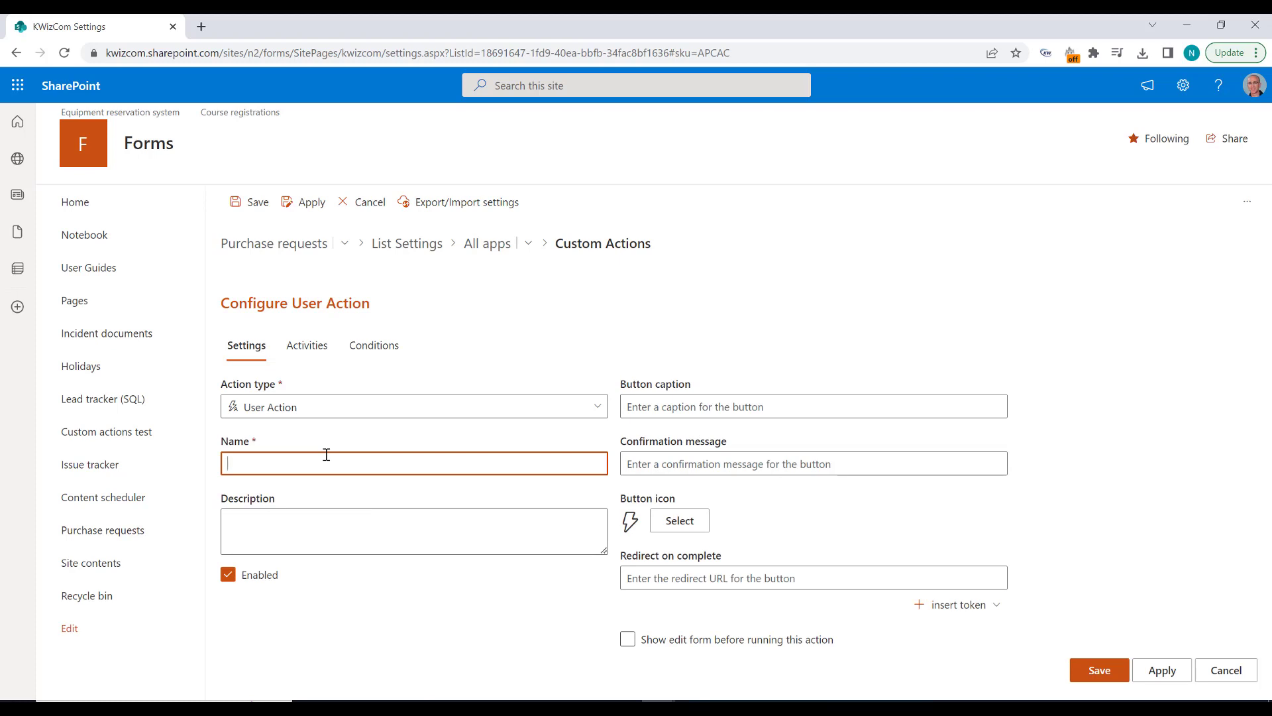
pyautogui.write('Reject PO request')
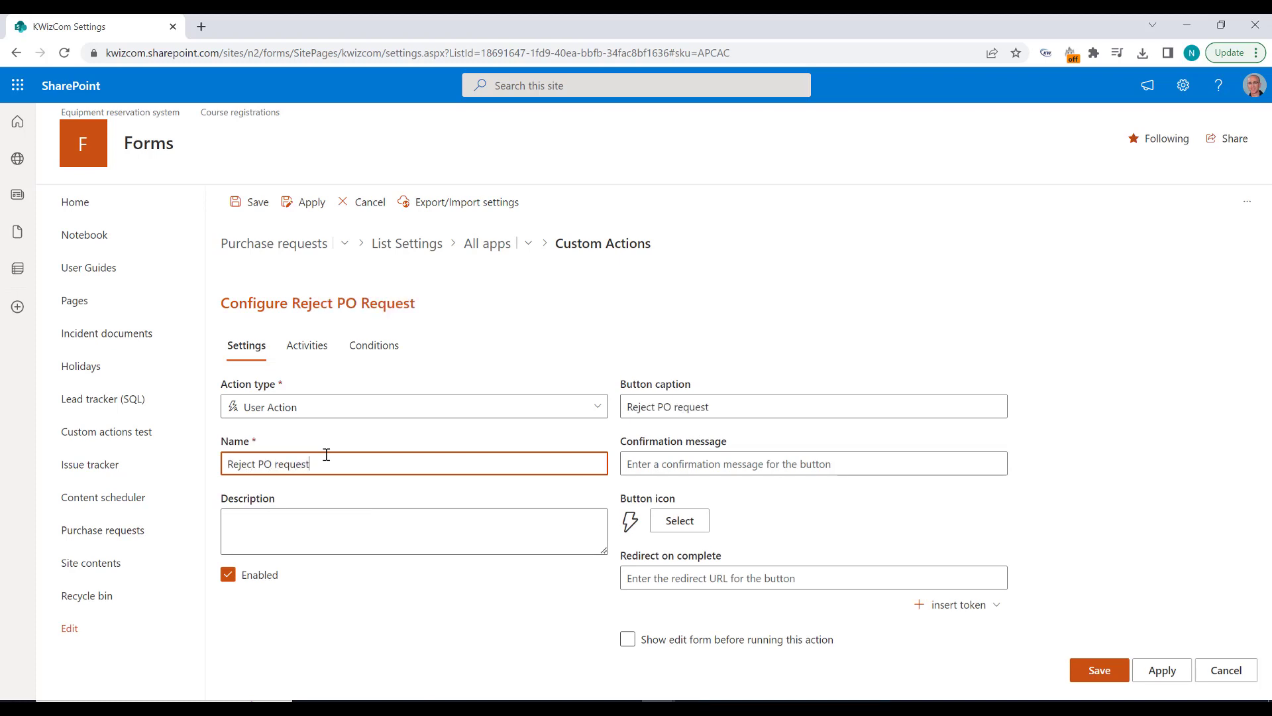
# Step: Enter "Reject a PO request and send email to the user" as the action's description
pyautogui.click(298, 539)
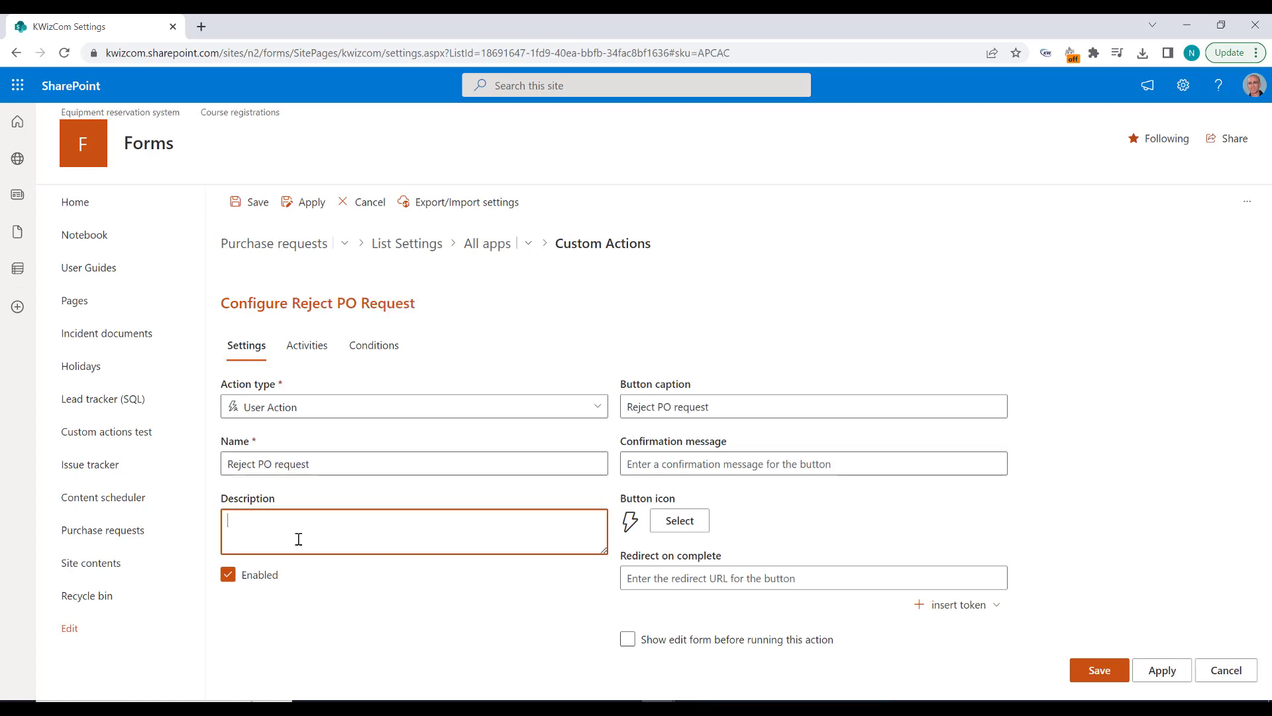
pyautogui.write('Reject a PO request and send email to the user')
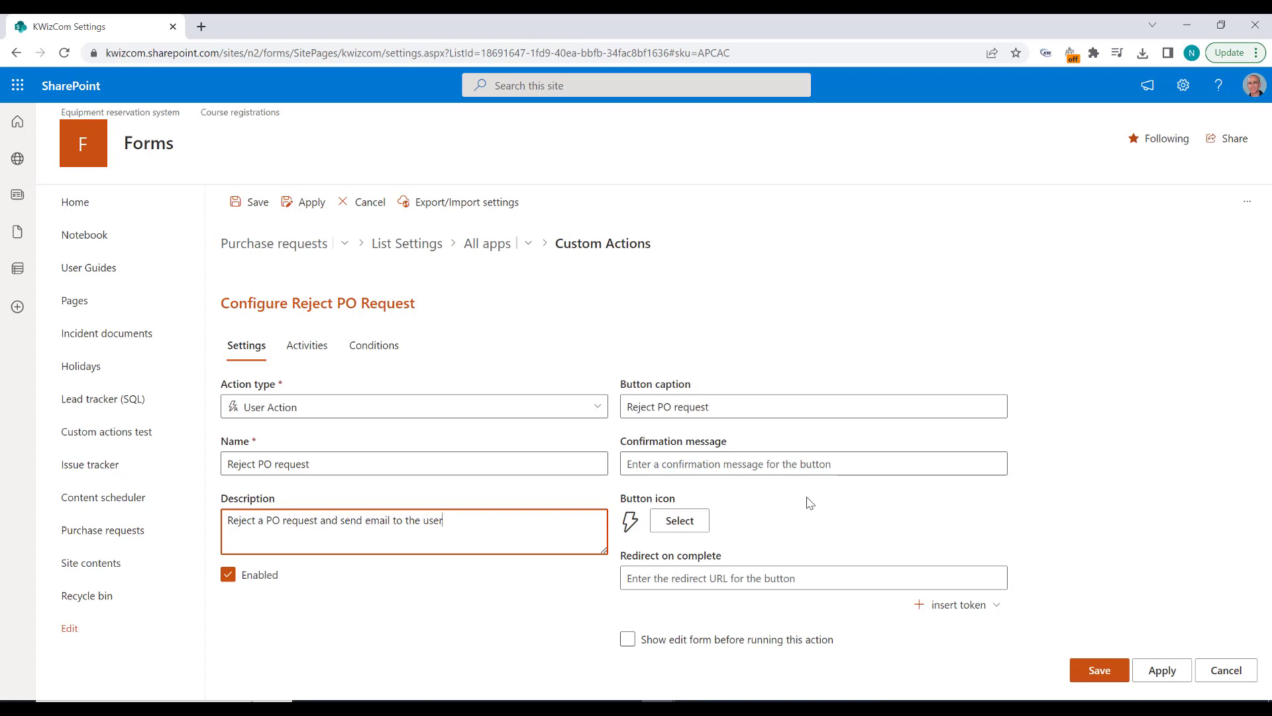
# Step: Search the button icons for "decline" and assign the document with an X as the action's icon
pyautogui.click(693, 530)
pyautogui.write('d')
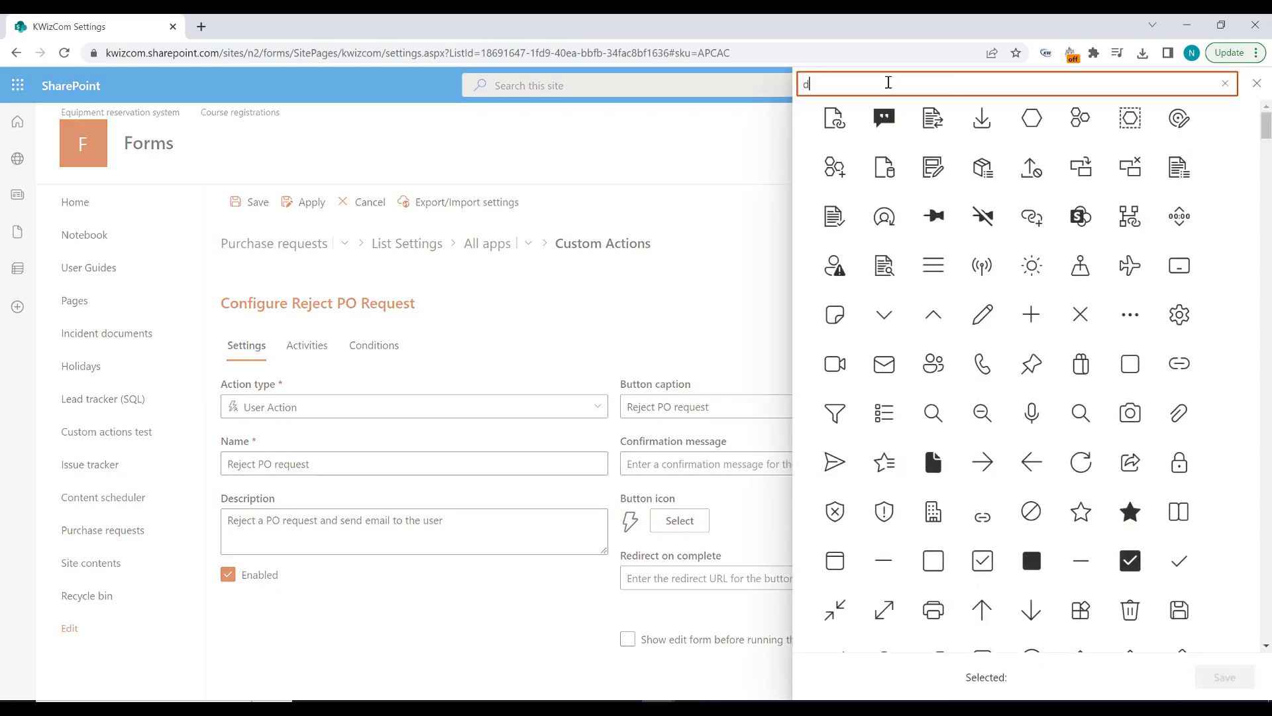
pyautogui.write('ecline')
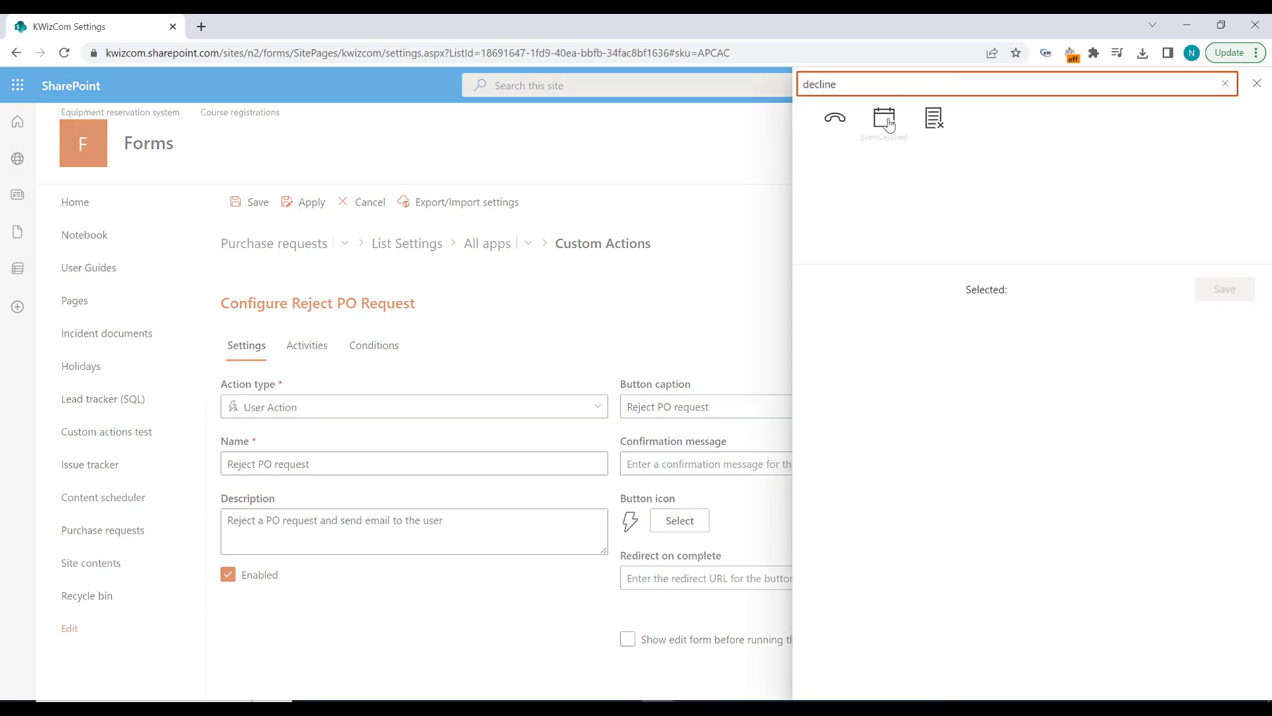
pyautogui.click(934, 119)
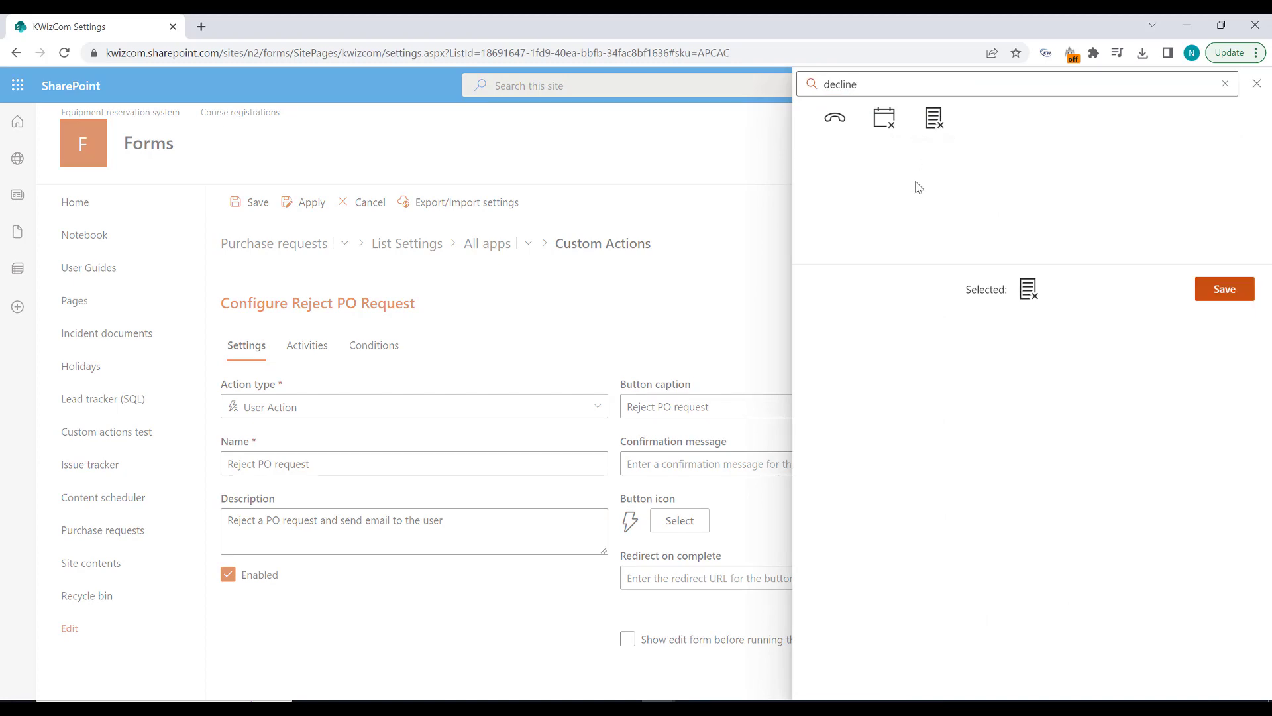
pyautogui.click(1212, 291)
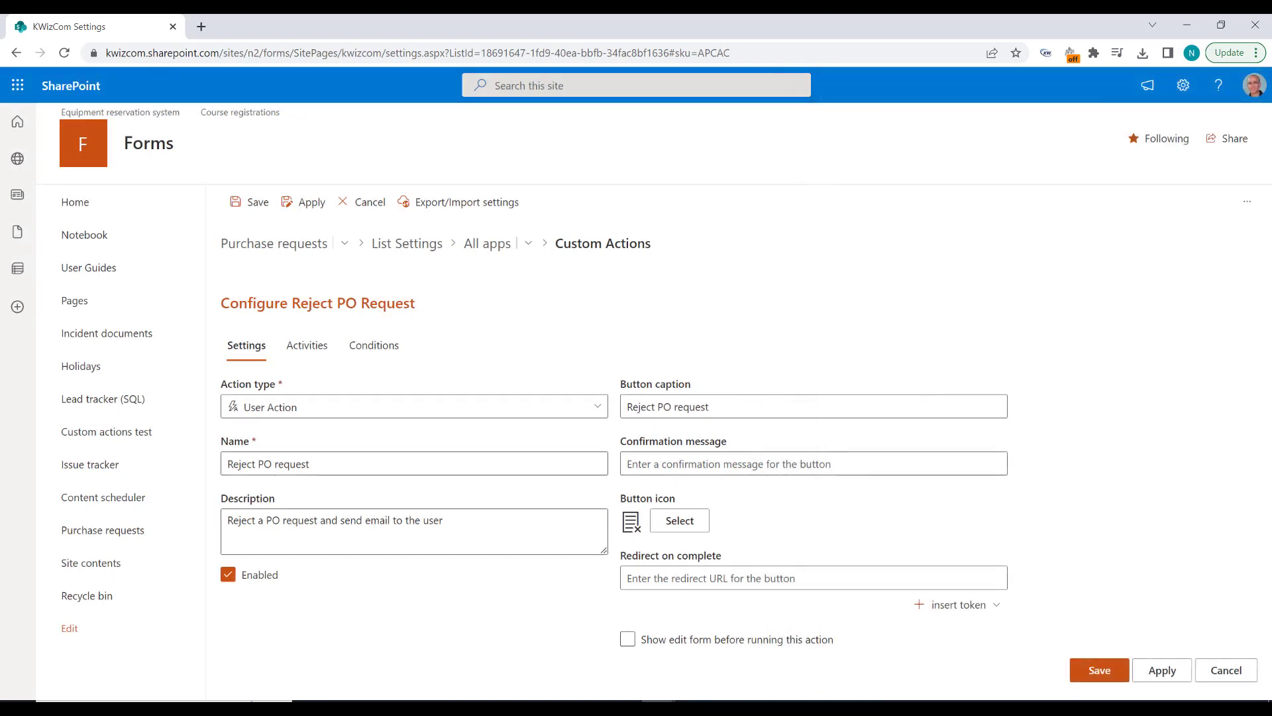
# Step: Have the action show the edit form before running, with only Approve/Reject Comments as an editable field
pyautogui.hotkey('alt', 'Tab')
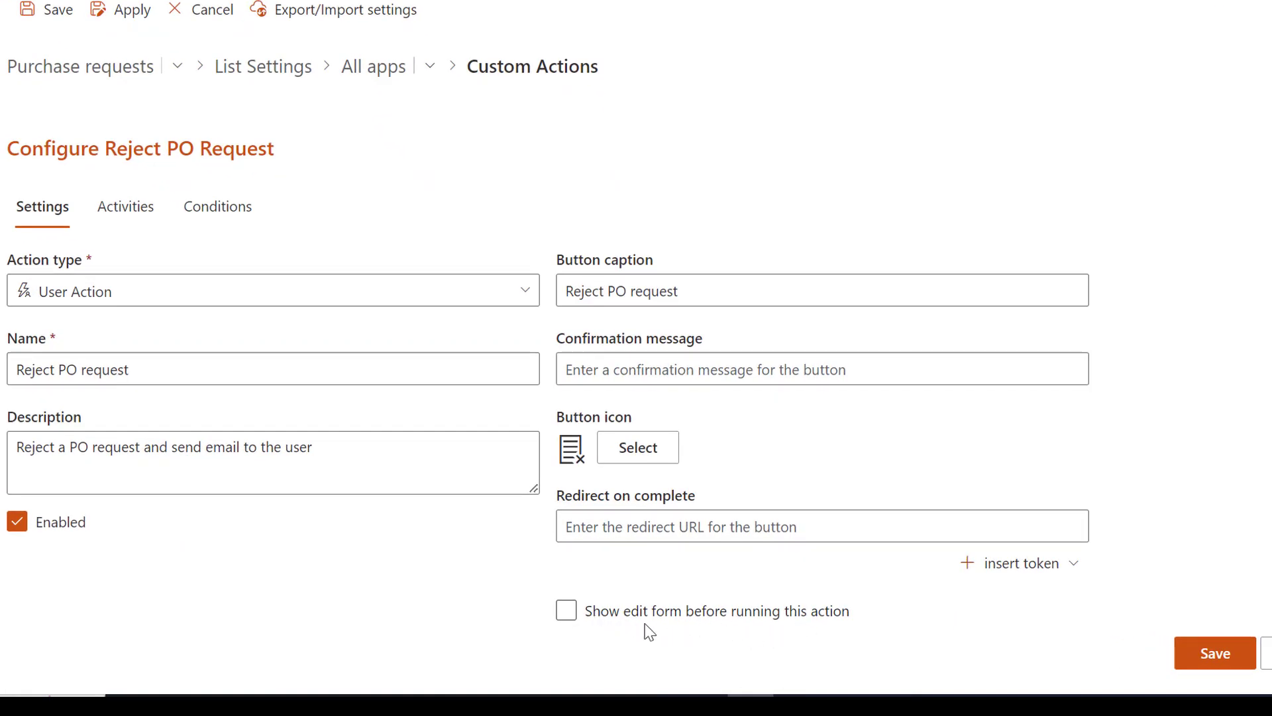
pyautogui.click(569, 618)
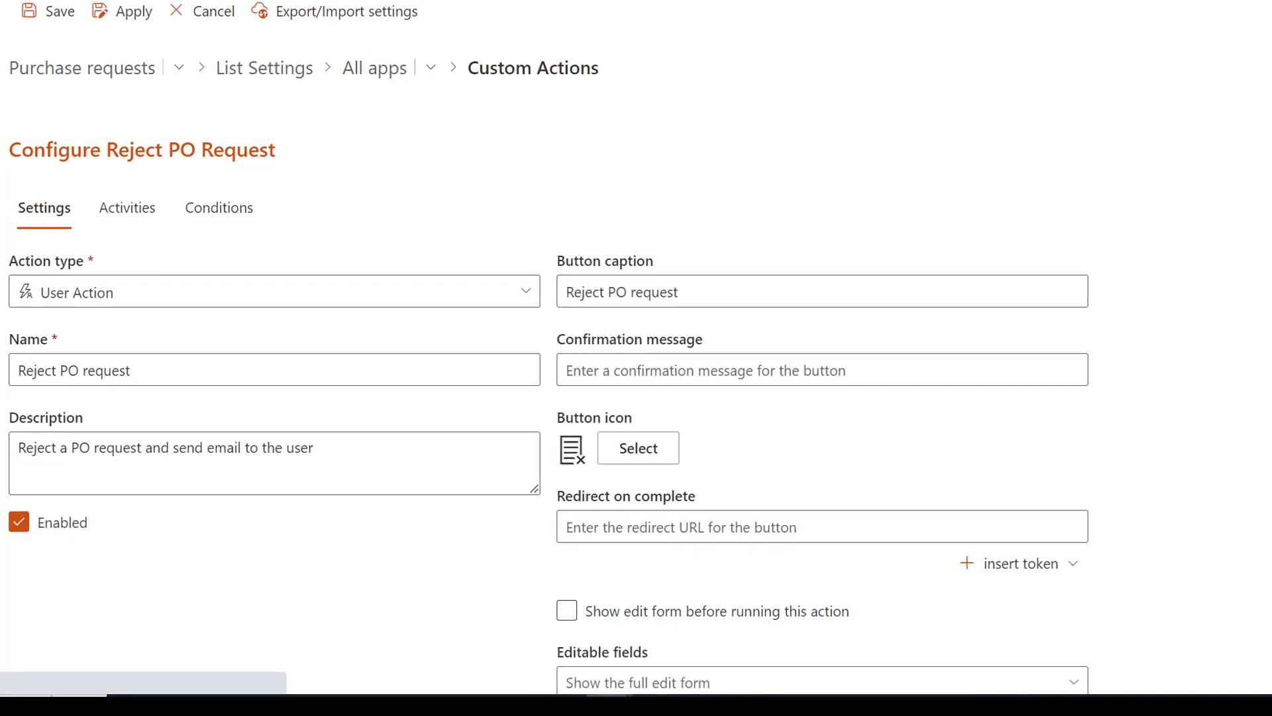
pyautogui.scroll(-1, 1031, 520)
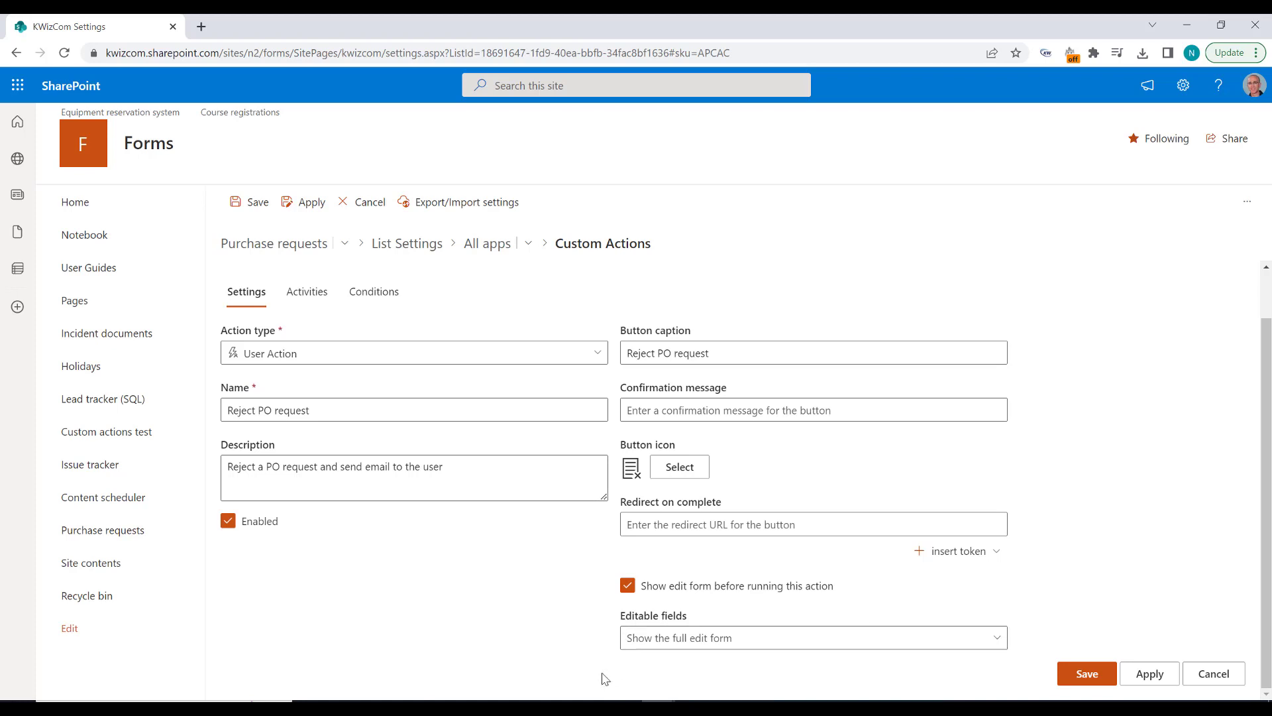
pyautogui.moveTo(759, 651)
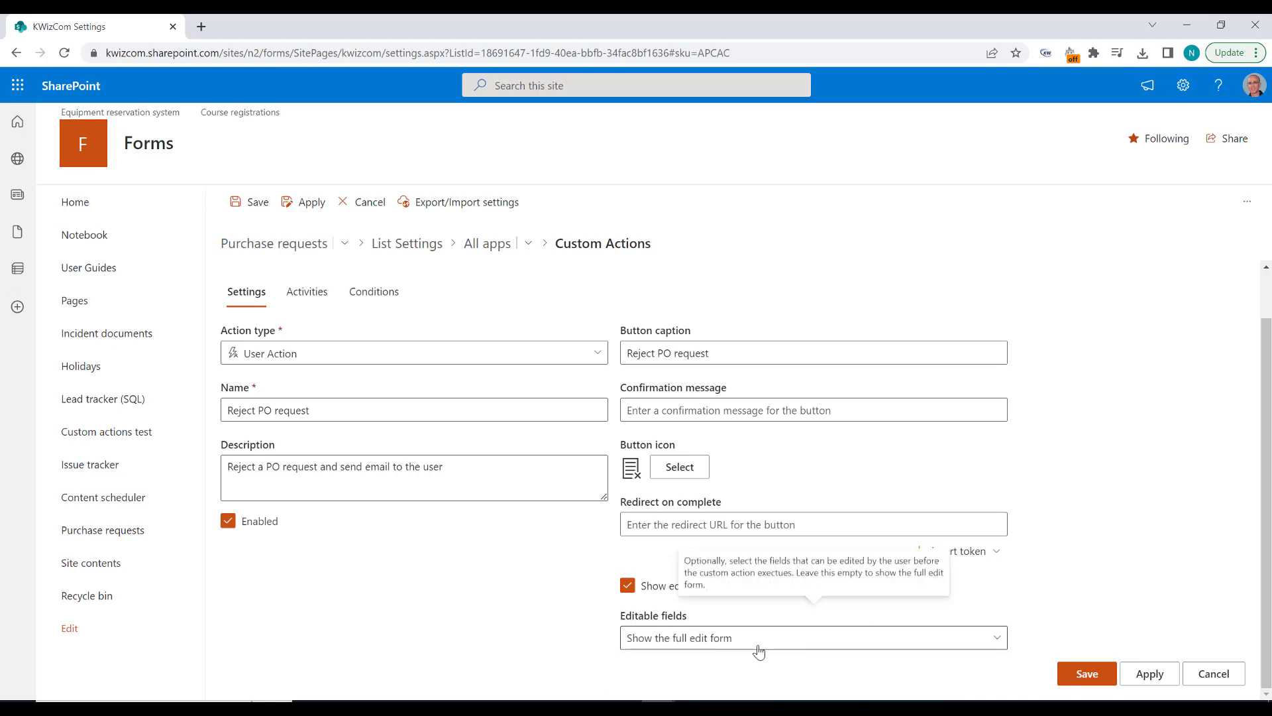
pyautogui.click(996, 642)
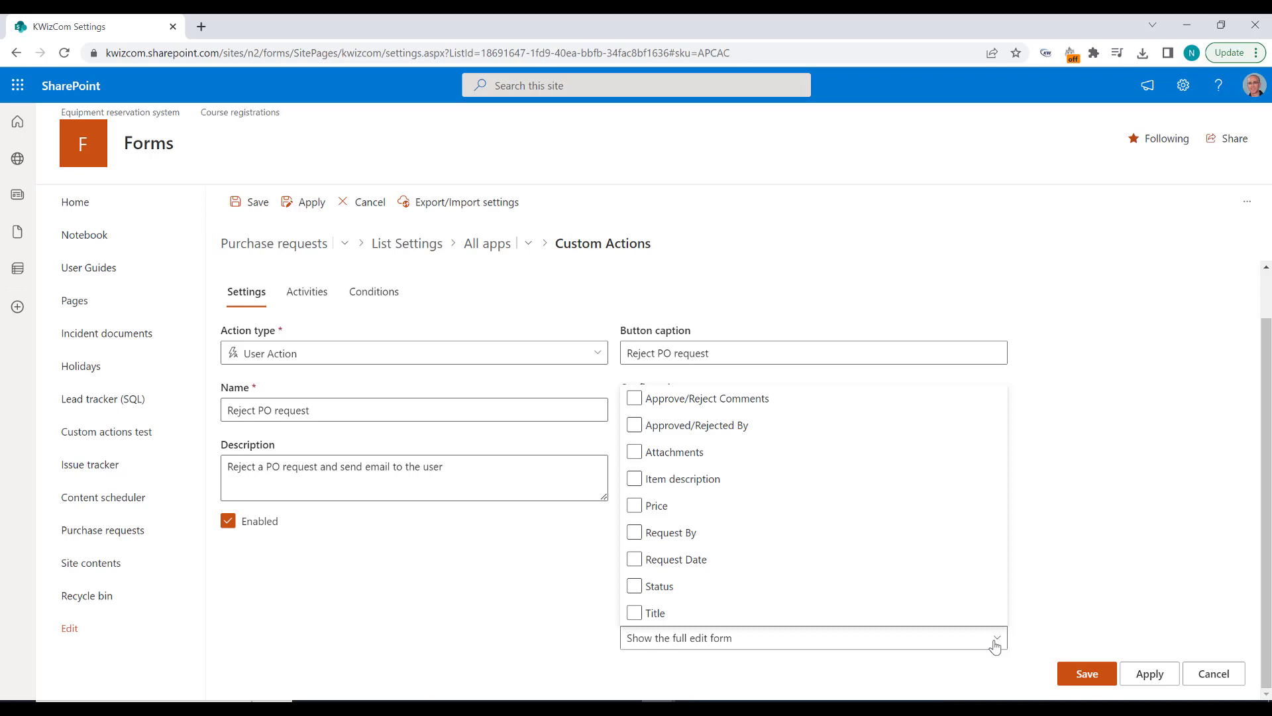
pyautogui.click(866, 489)
pyautogui.click(861, 489)
pyautogui.click(643, 401)
pyautogui.click(1126, 584)
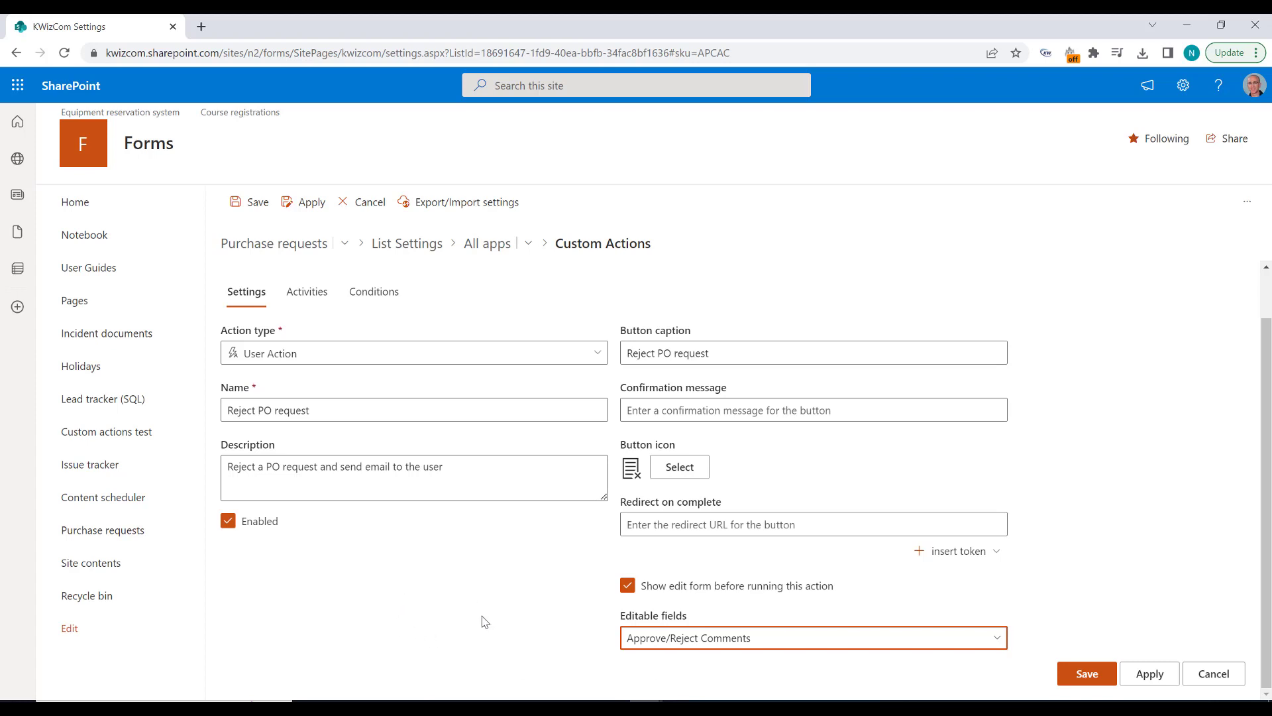
# Step: Add the Update PO status activity to the reject action and set its stat variable to "Rejected"
pyautogui.click(306, 292)
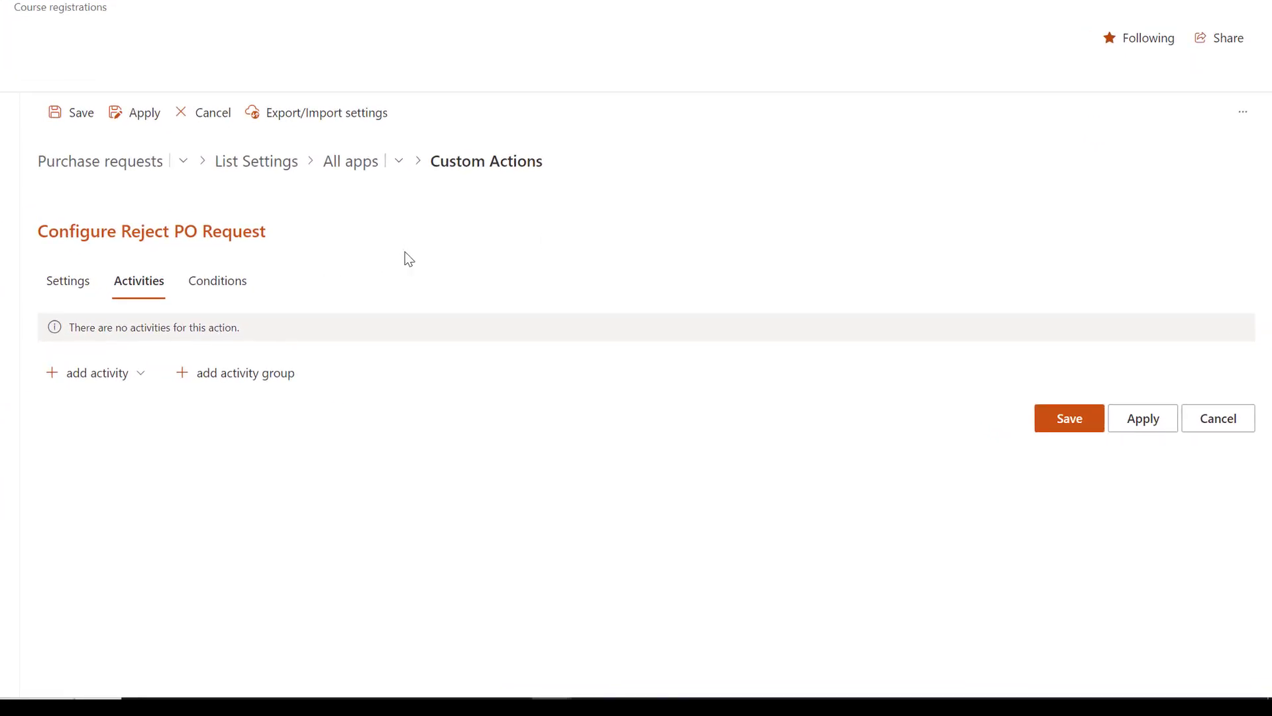
pyautogui.click(136, 376)
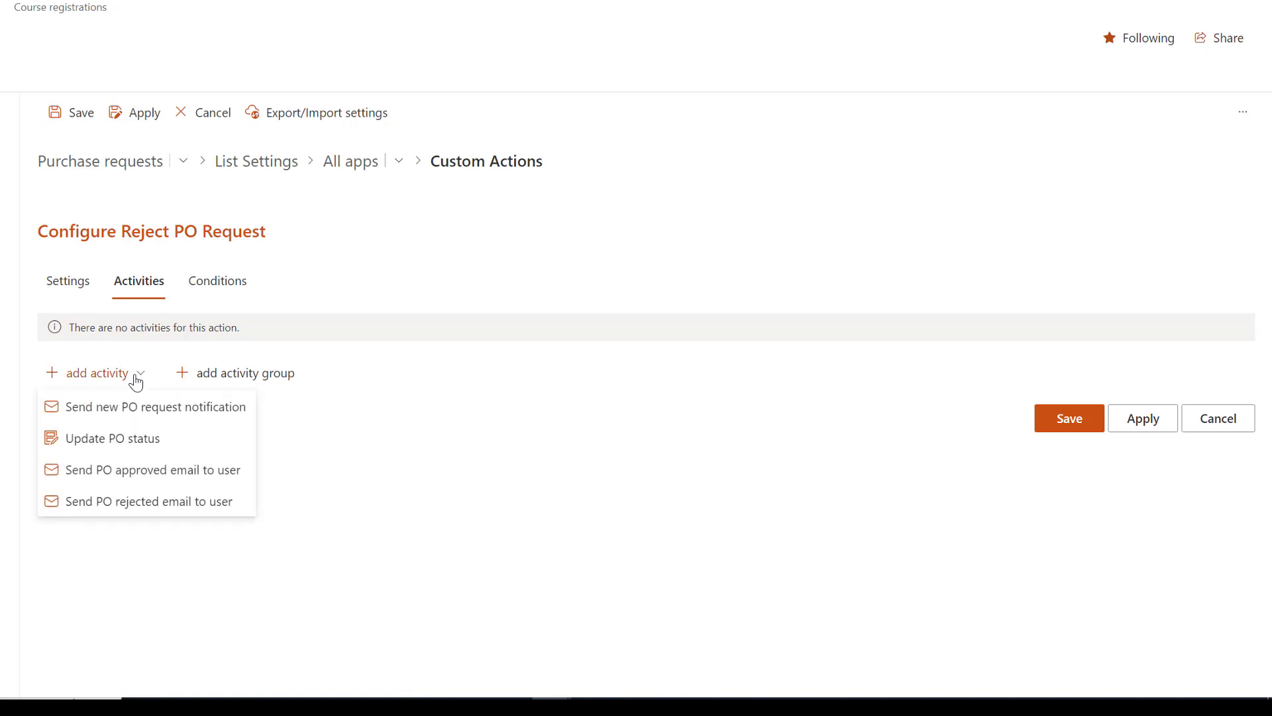
pyautogui.click(134, 438)
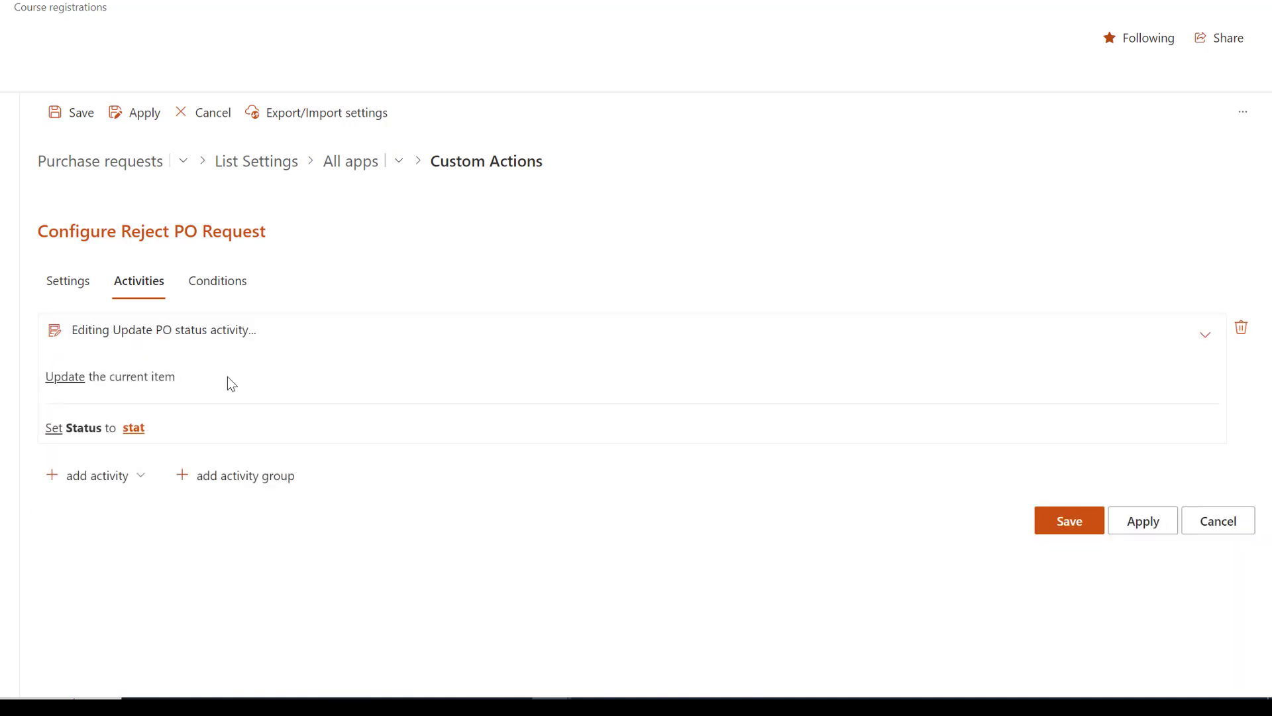
pyautogui.click(133, 428)
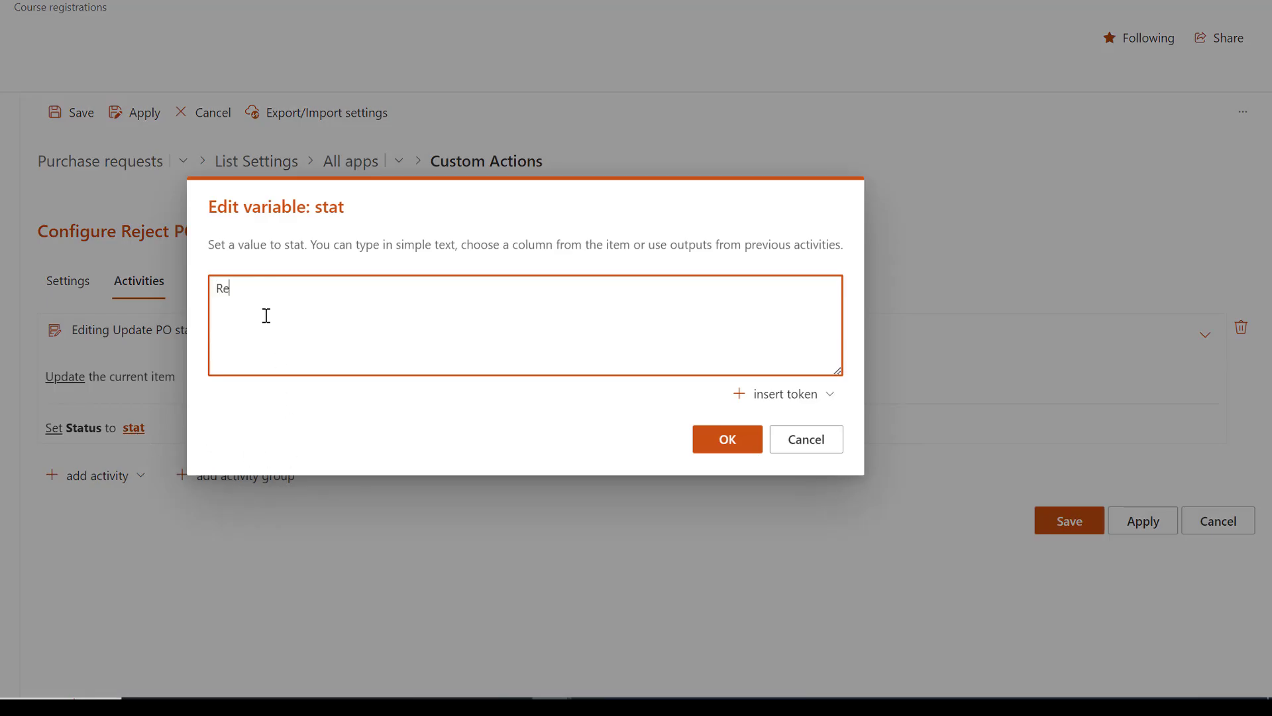
pyautogui.write('jected')
pyautogui.click(741, 443)
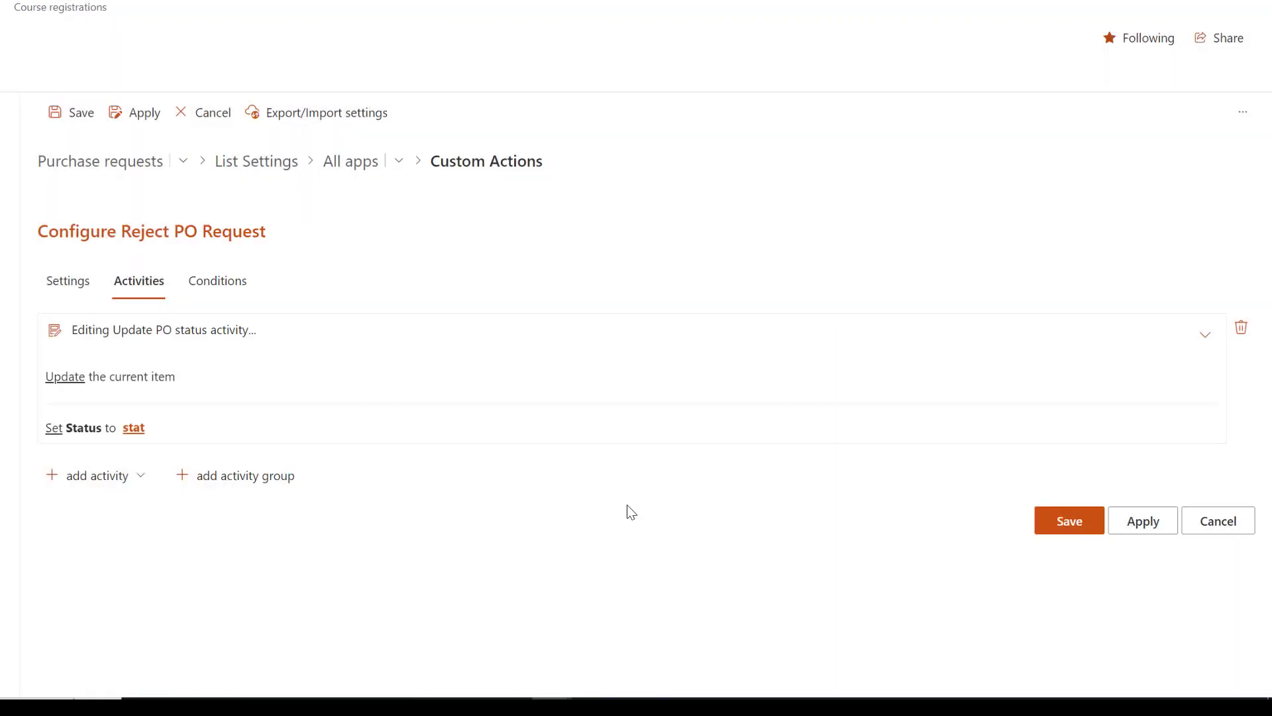
# Step: Add the Send PO rejected email to user activity and set its recp variable to the Request By column value
pyautogui.click(143, 490)
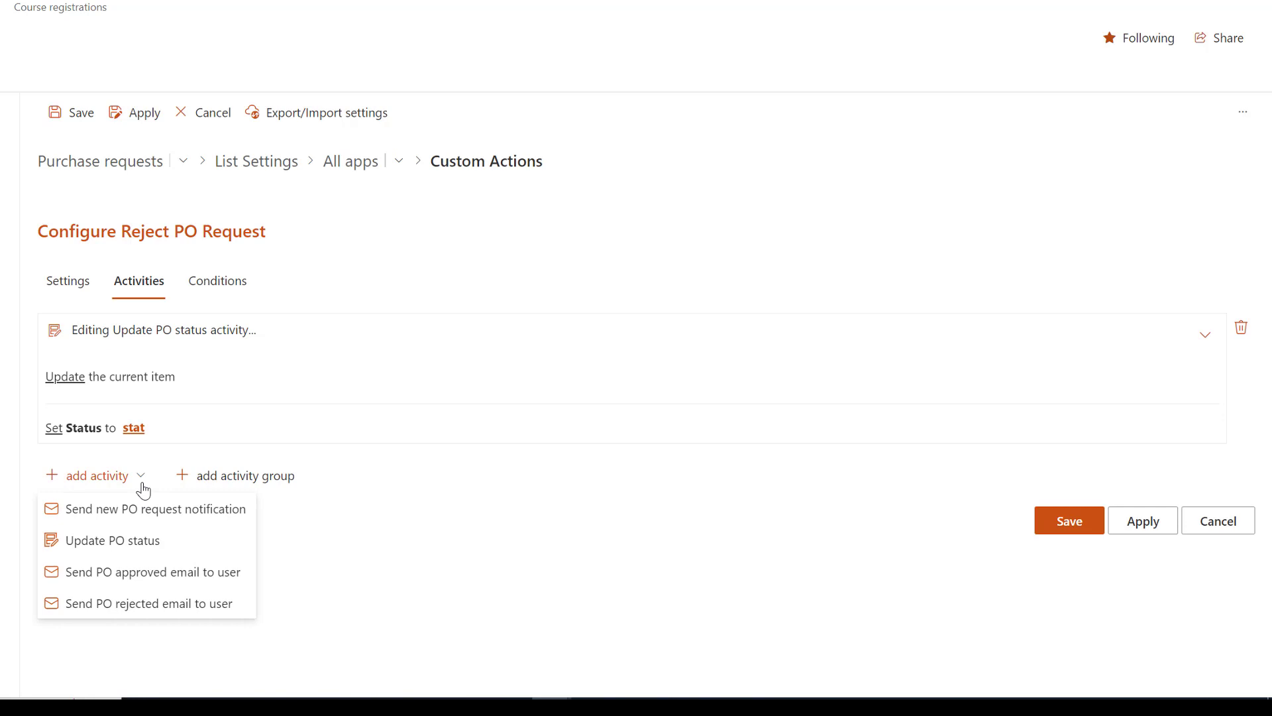
pyautogui.click(135, 606)
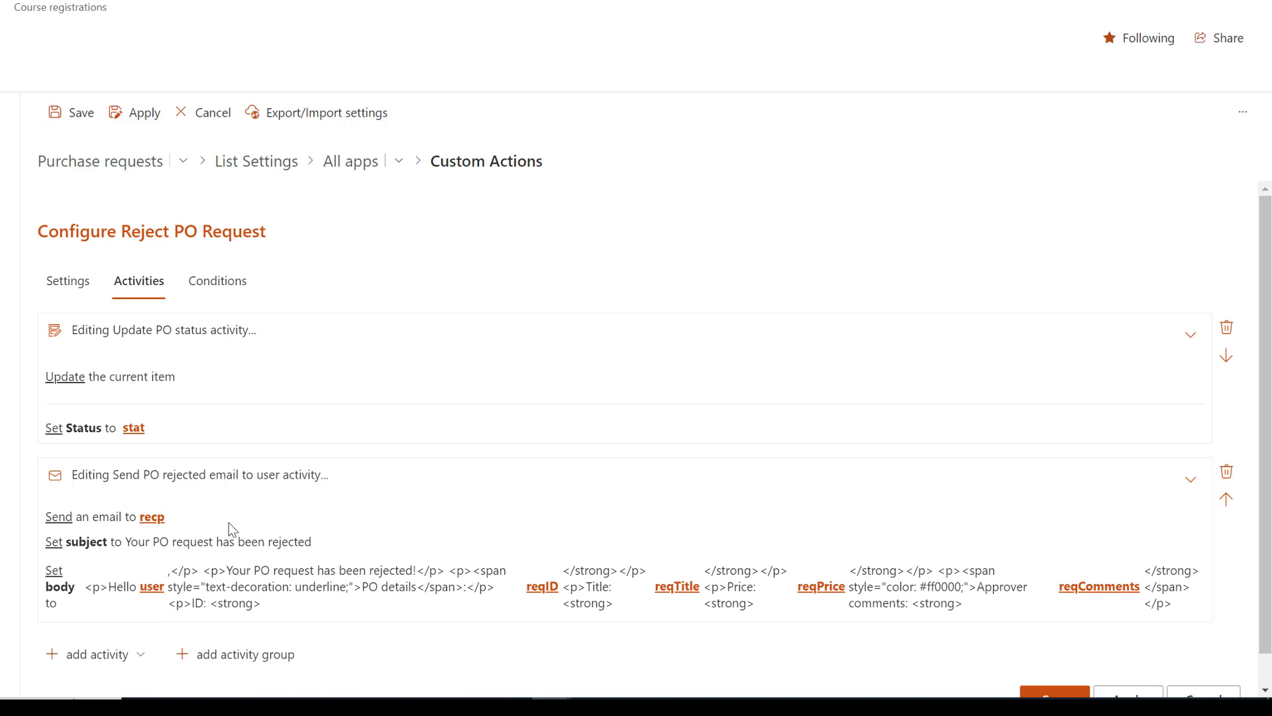
pyautogui.click(154, 518)
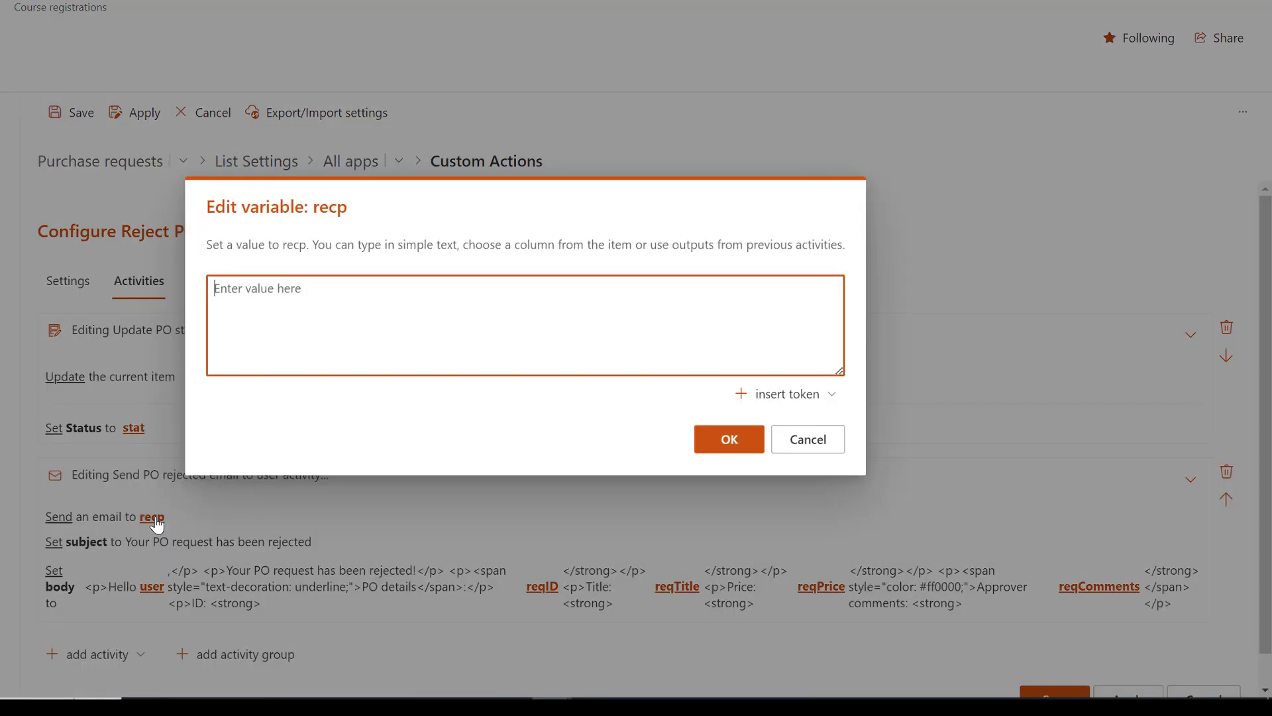
pyautogui.click(829, 395)
pyautogui.moveTo(841, 266)
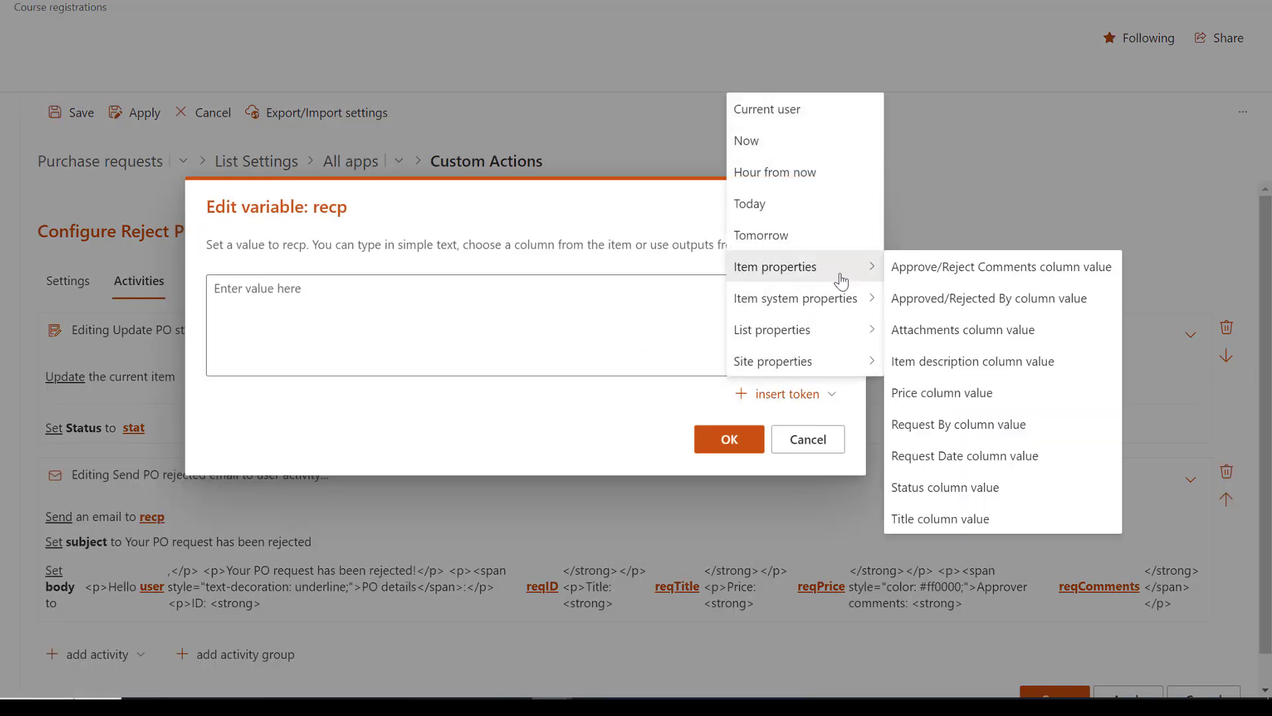
pyautogui.click(944, 427)
pyautogui.click(729, 438)
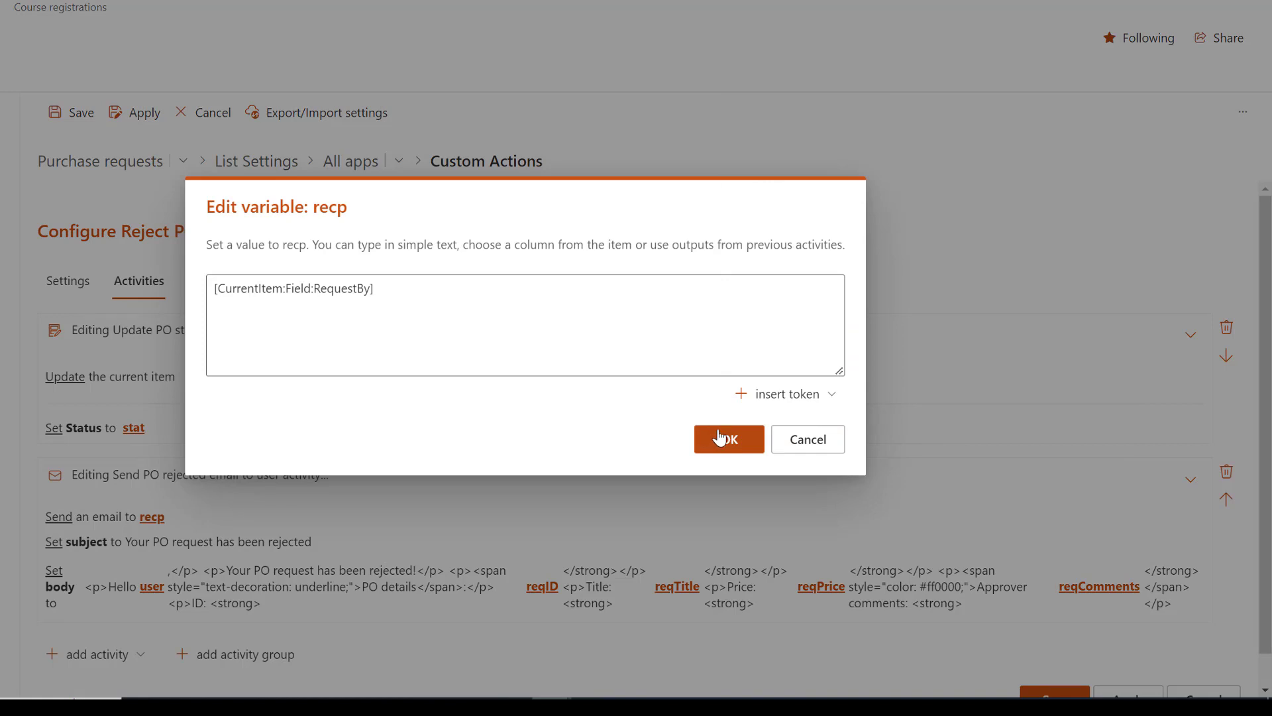
# Step: Set the user variable in the rejection email's body to the Request By column value
pyautogui.click(152, 587)
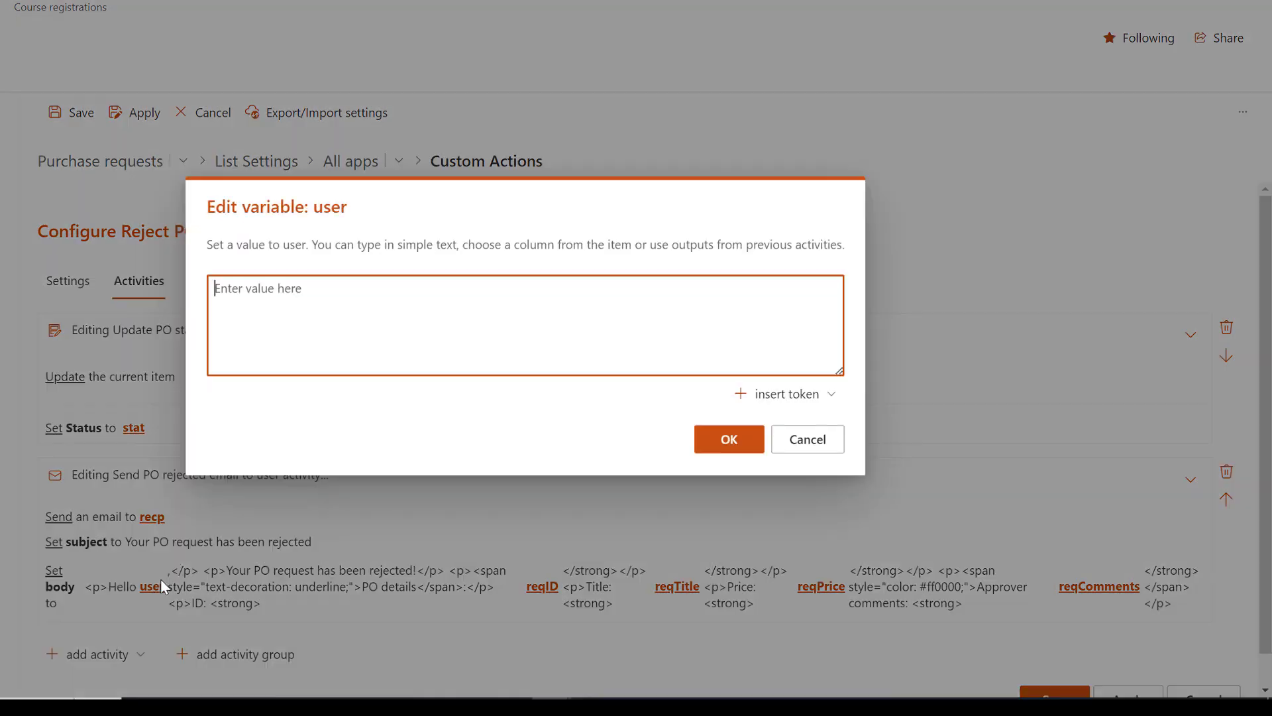
pyautogui.click(824, 396)
pyautogui.moveTo(823, 268)
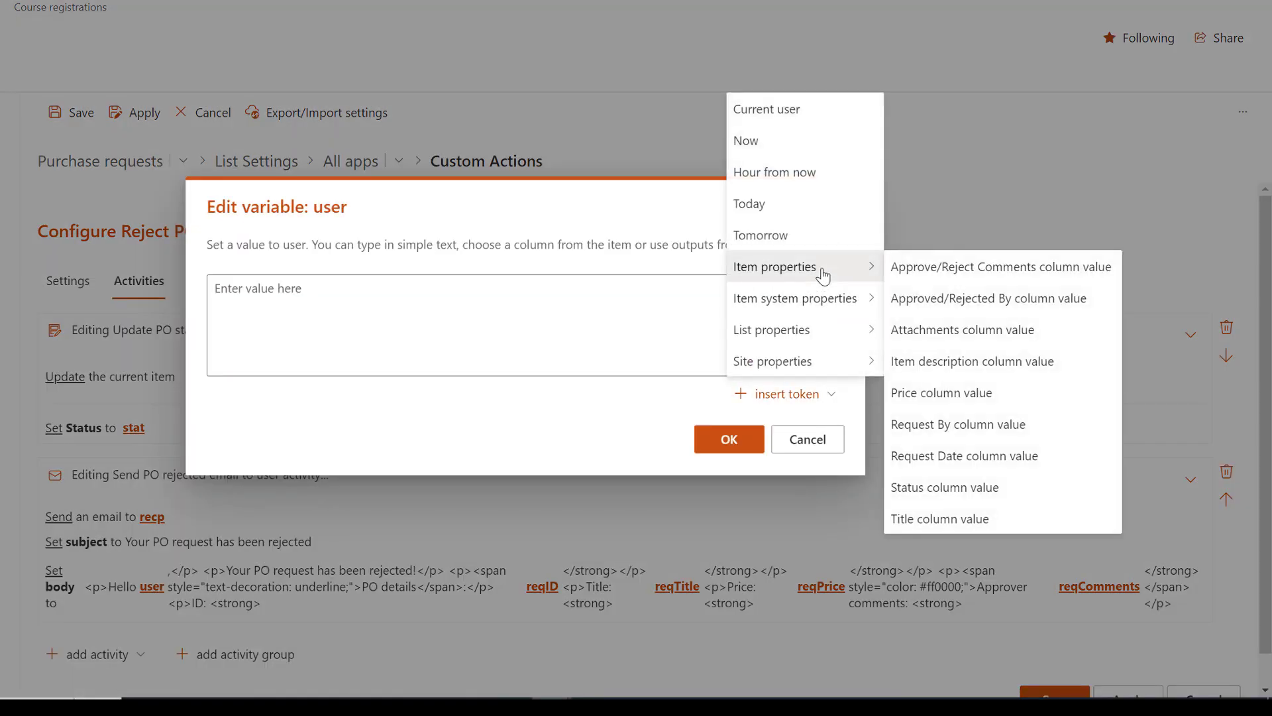
pyautogui.click(986, 426)
pyautogui.click(729, 440)
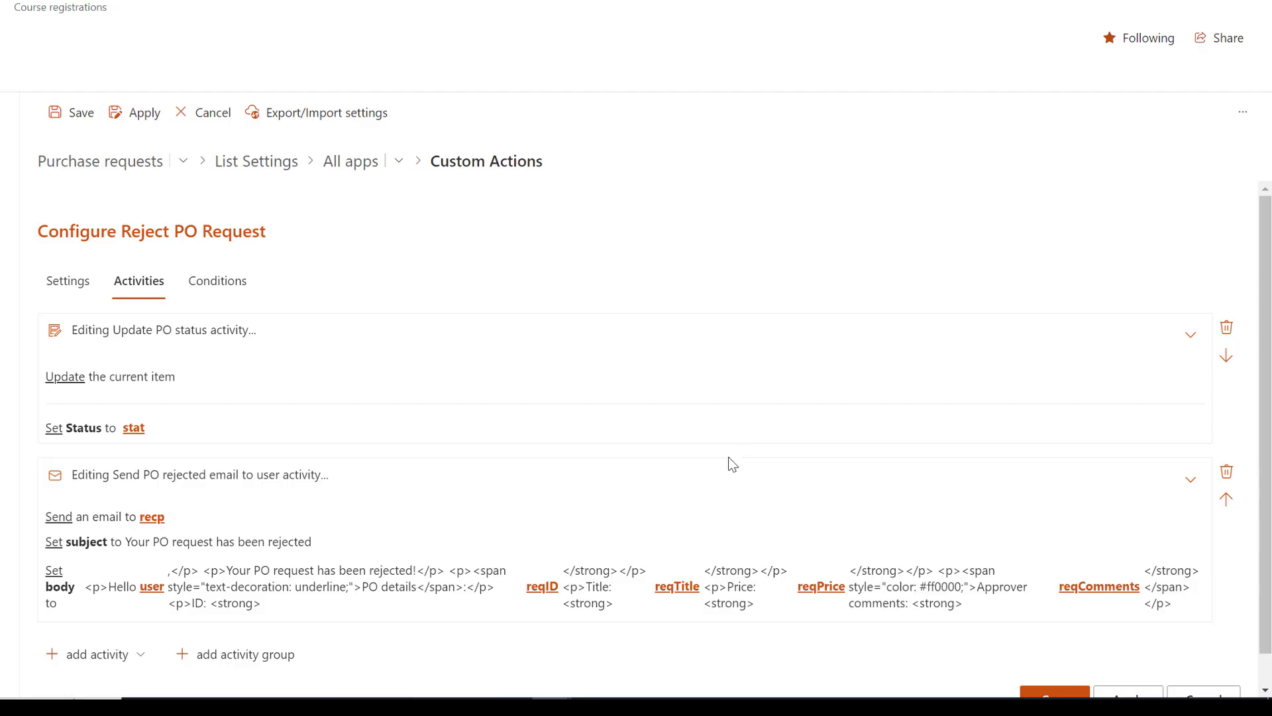
# Step: Set the reqID variable in the rejection email's body to the current item's ID token
pyautogui.click(542, 587)
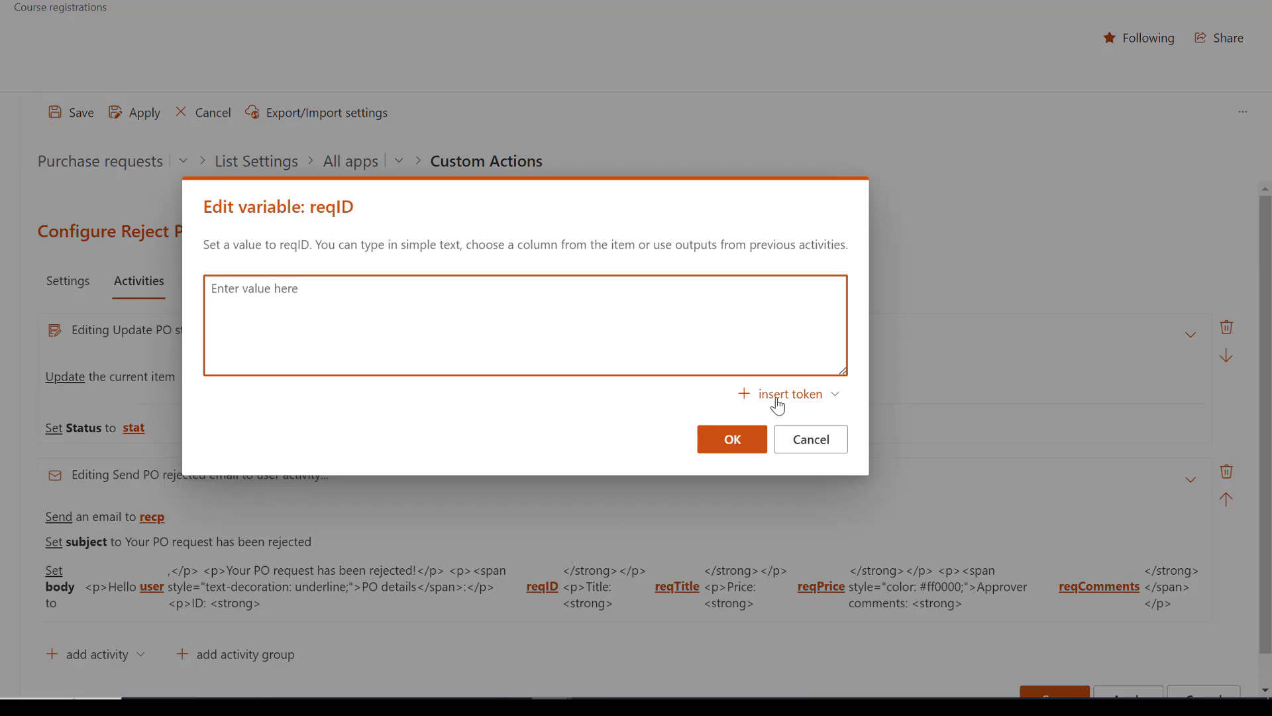
pyautogui.click(777, 396)
pyautogui.moveTo(824, 301)
pyautogui.click(898, 359)
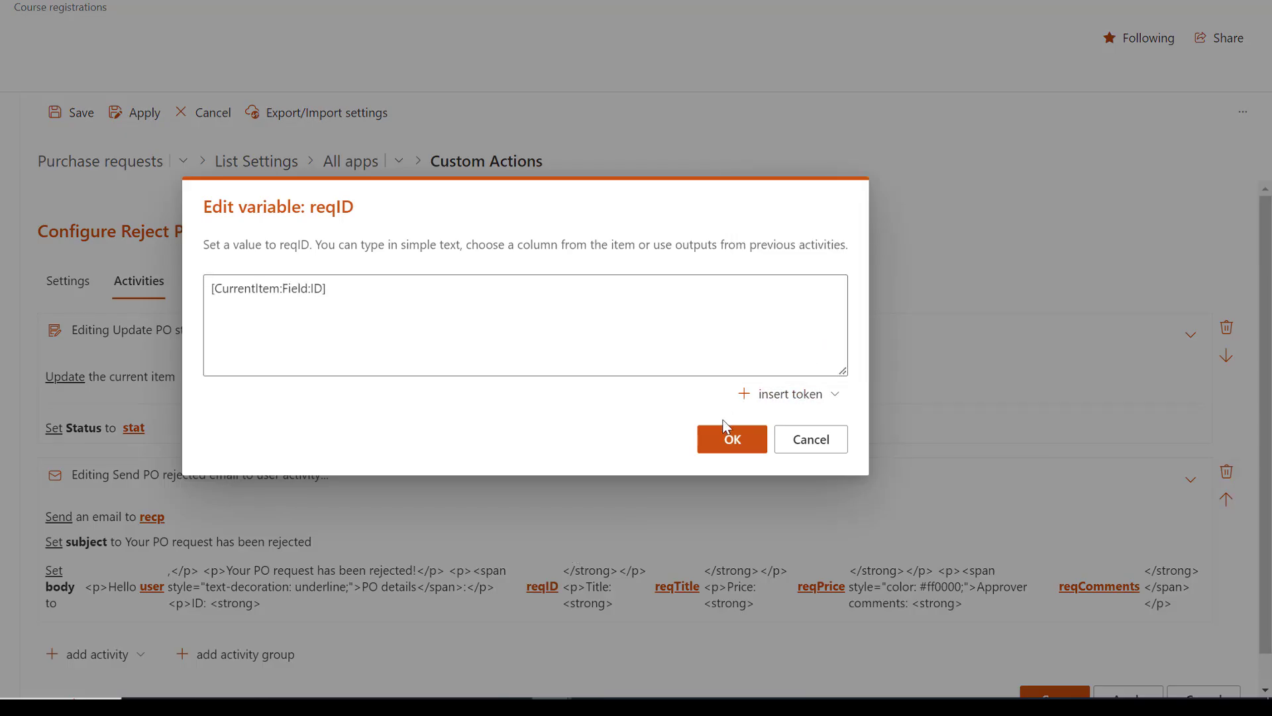
pyautogui.click(729, 440)
# Step: Set the reqTitle variable in the rejection email's body to the Title column value
pyautogui.click(678, 587)
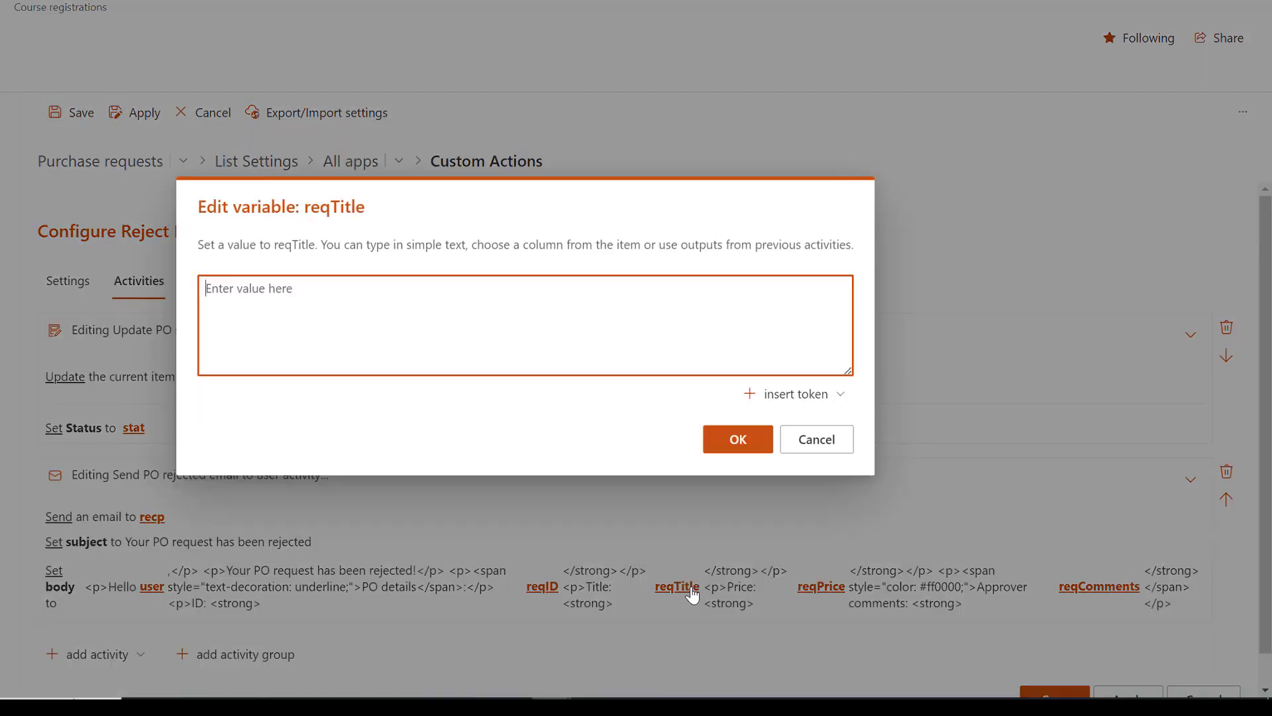
pyautogui.click(799, 396)
pyautogui.moveTo(842, 271)
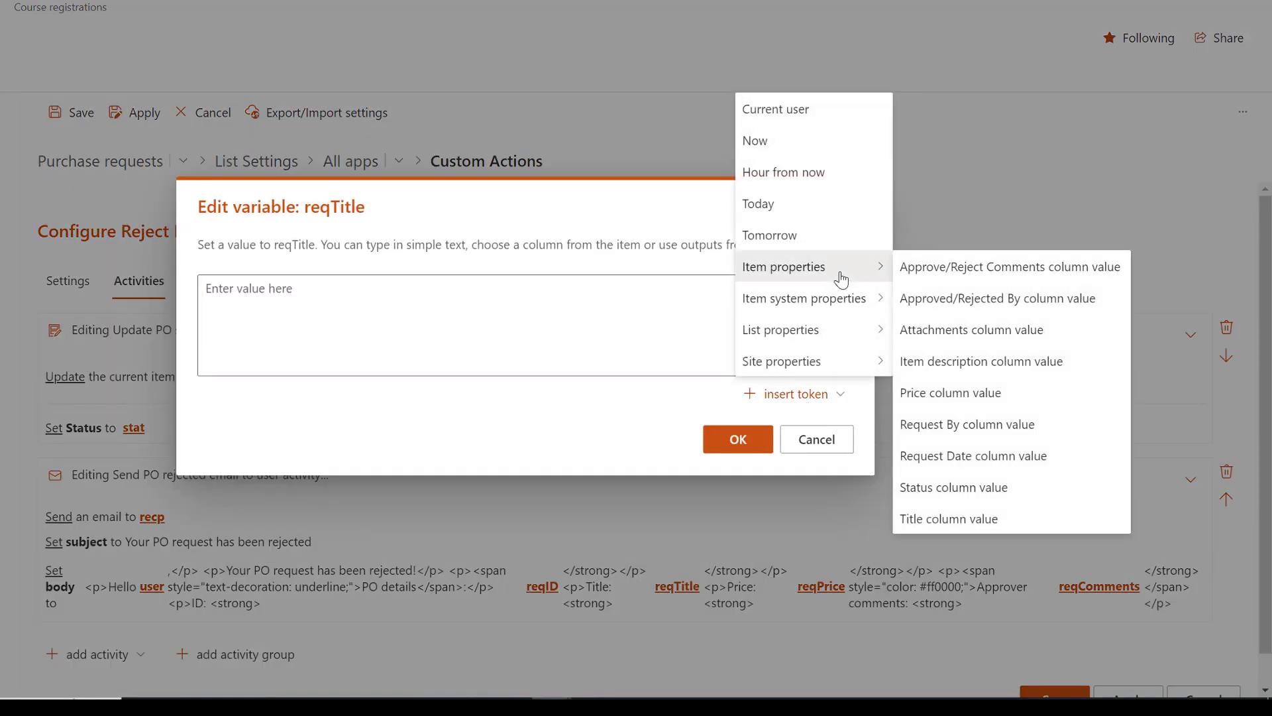
pyautogui.click(917, 521)
pyautogui.click(763, 438)
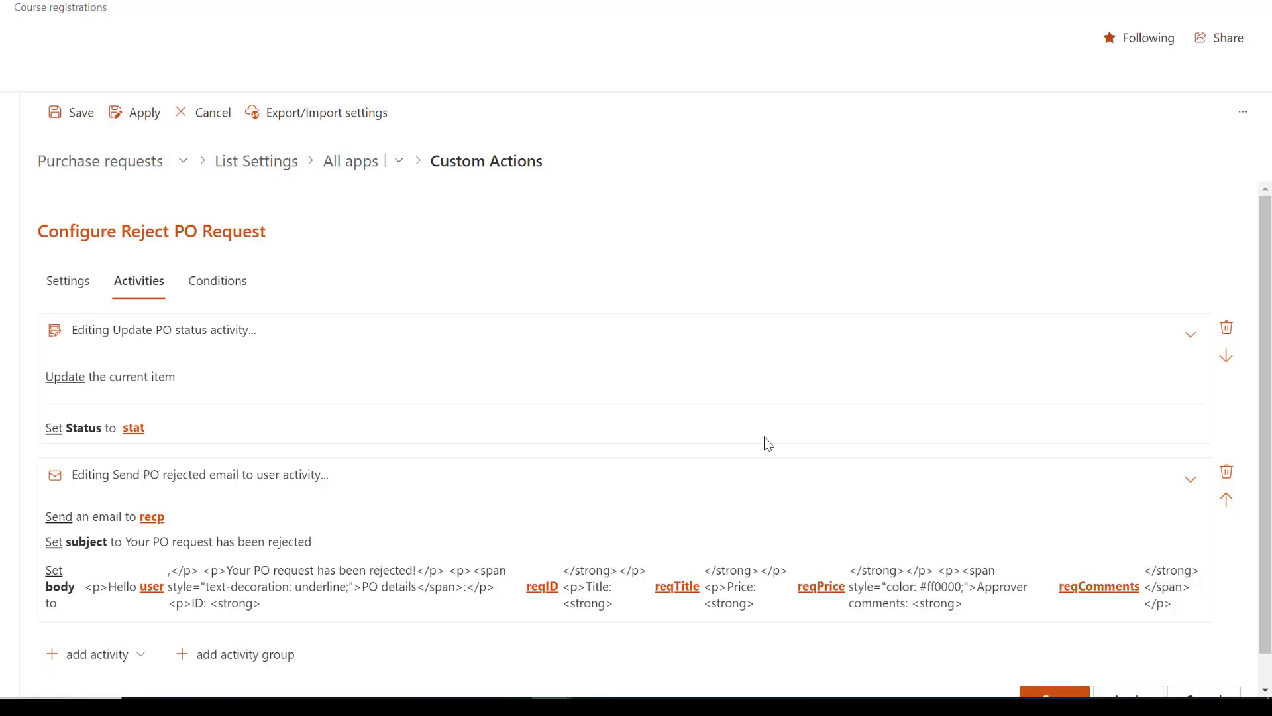
# Step: Set the reqPrice variable in the rejection email's body to the Price column value
pyautogui.click(820, 587)
pyautogui.click(820, 395)
pyautogui.moveTo(841, 266)
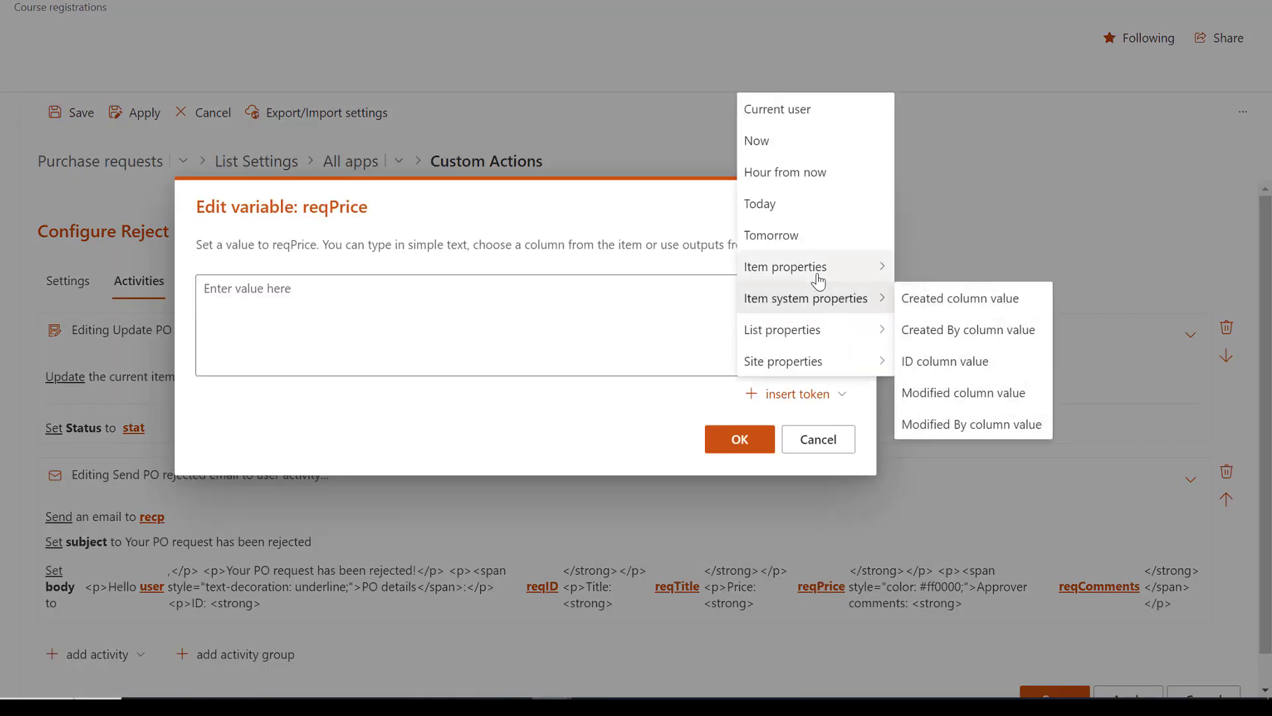
pyautogui.click(921, 395)
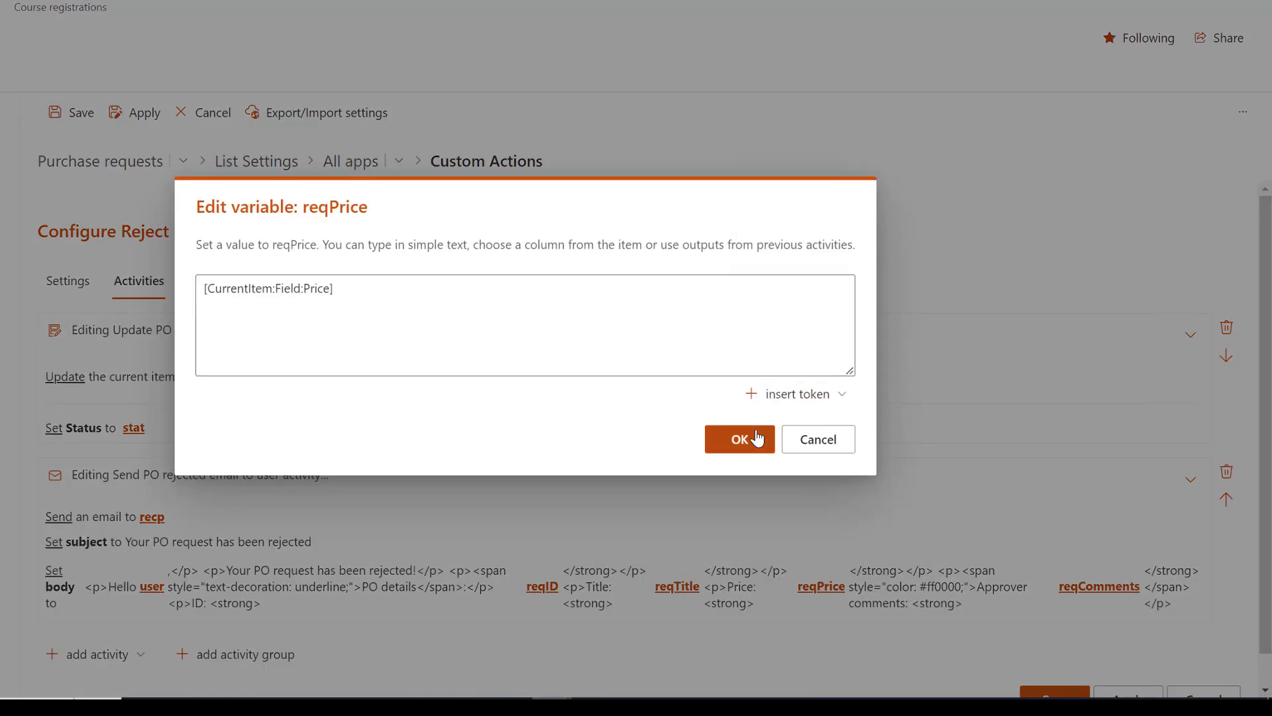
pyautogui.click(754, 438)
# Step: Set the reqComments variable in the rejection email's body to the Approve/Reject Comments column value
pyautogui.click(1077, 588)
pyautogui.click(851, 395)
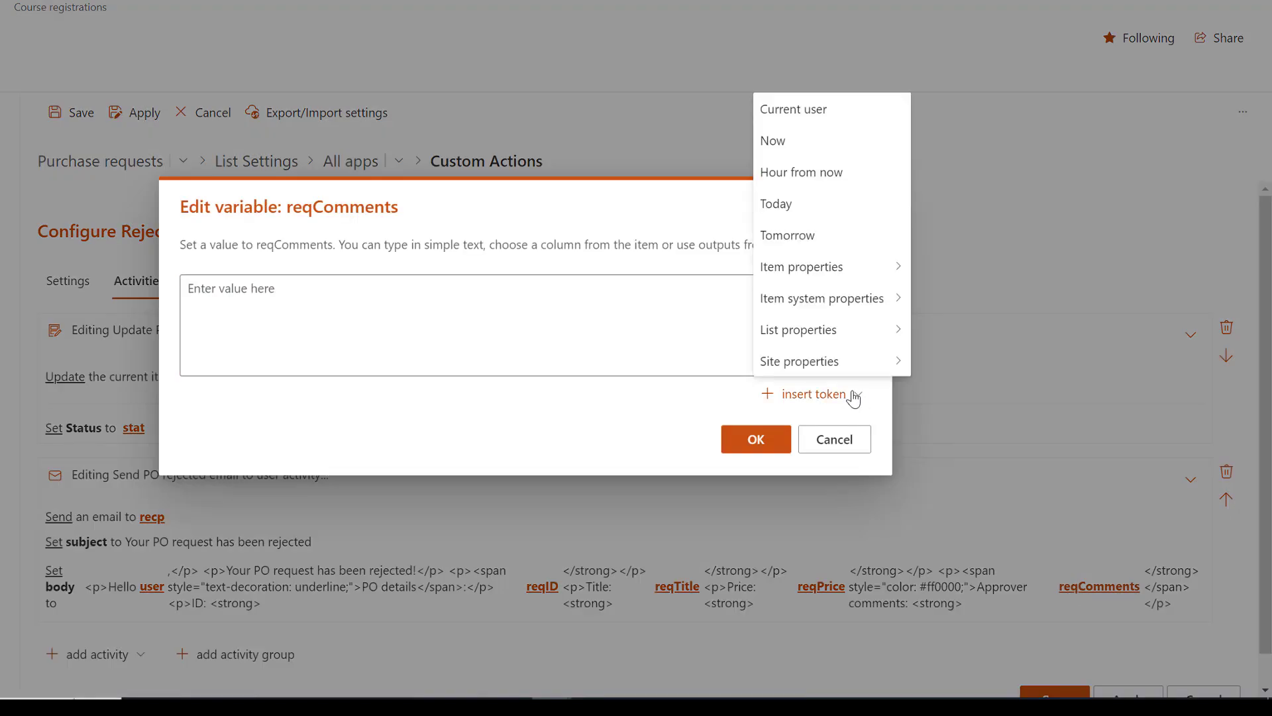
pyautogui.moveTo(865, 268)
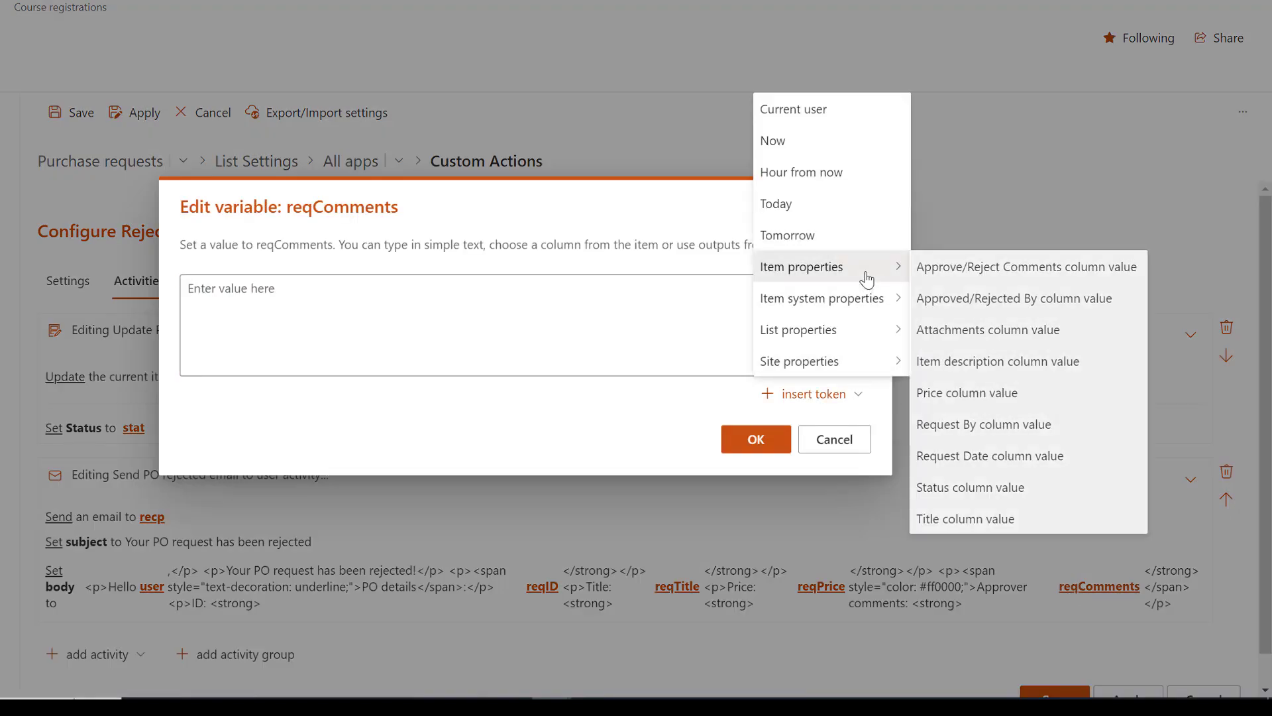
pyautogui.click(962, 269)
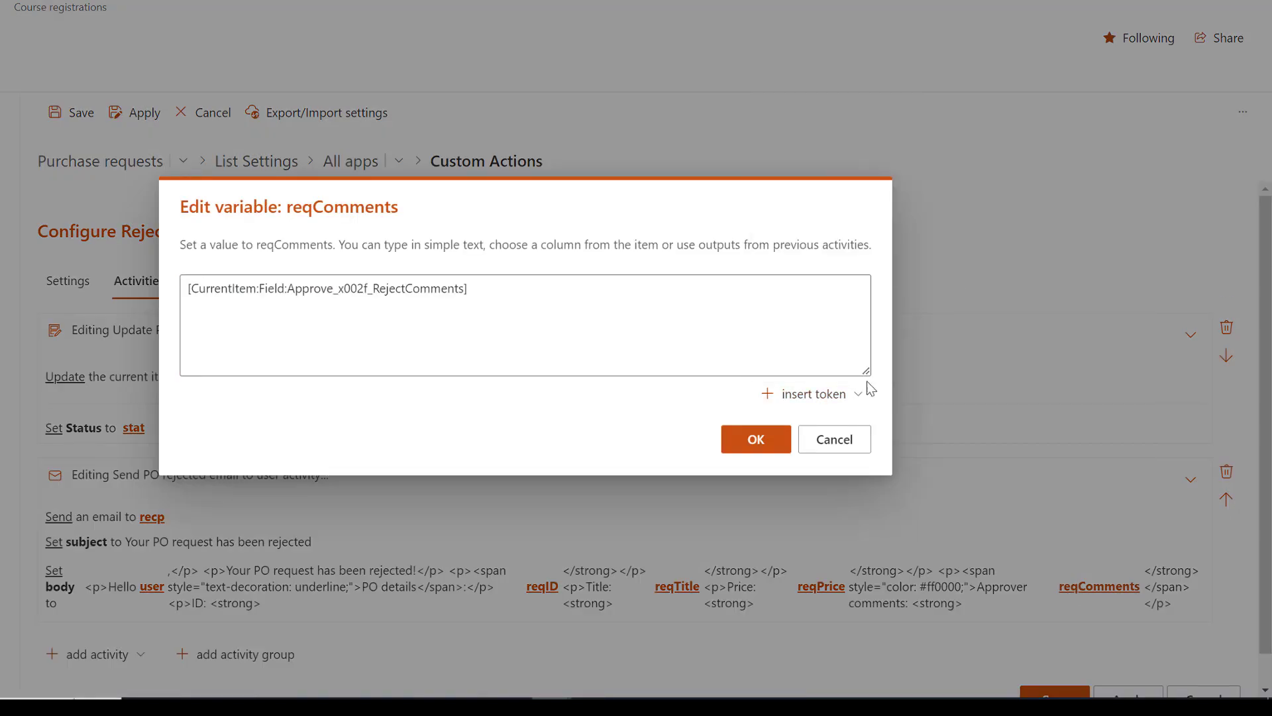
pyautogui.click(756, 437)
# Step: Collapse the status update activity and the rejection email activity in the reject action
pyautogui.scroll(-1, 773, 440)
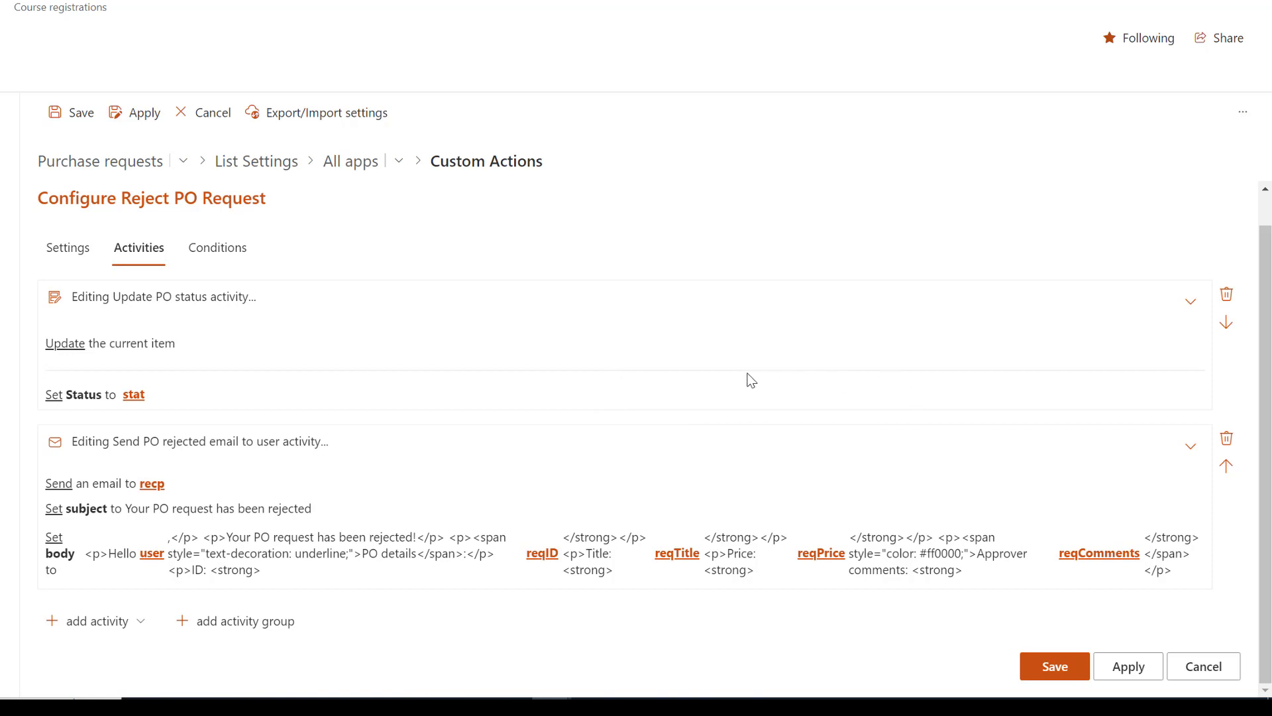
pyautogui.click(738, 310)
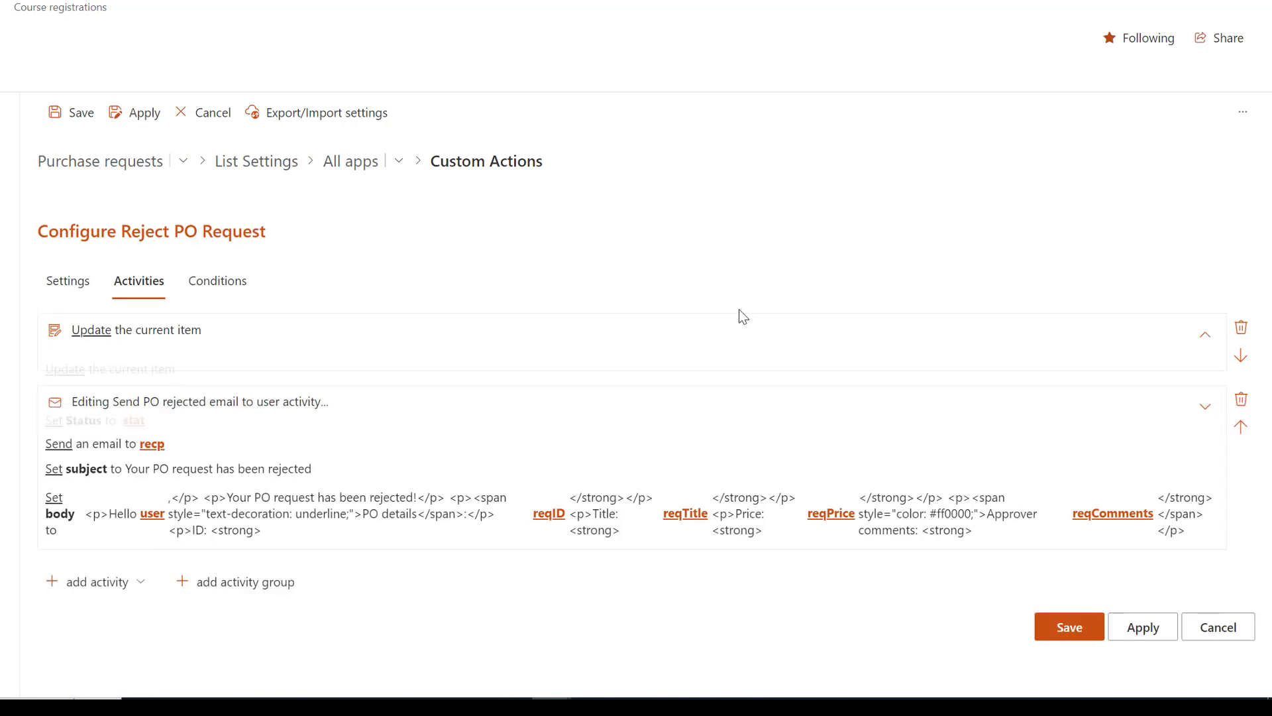
pyautogui.click(556, 404)
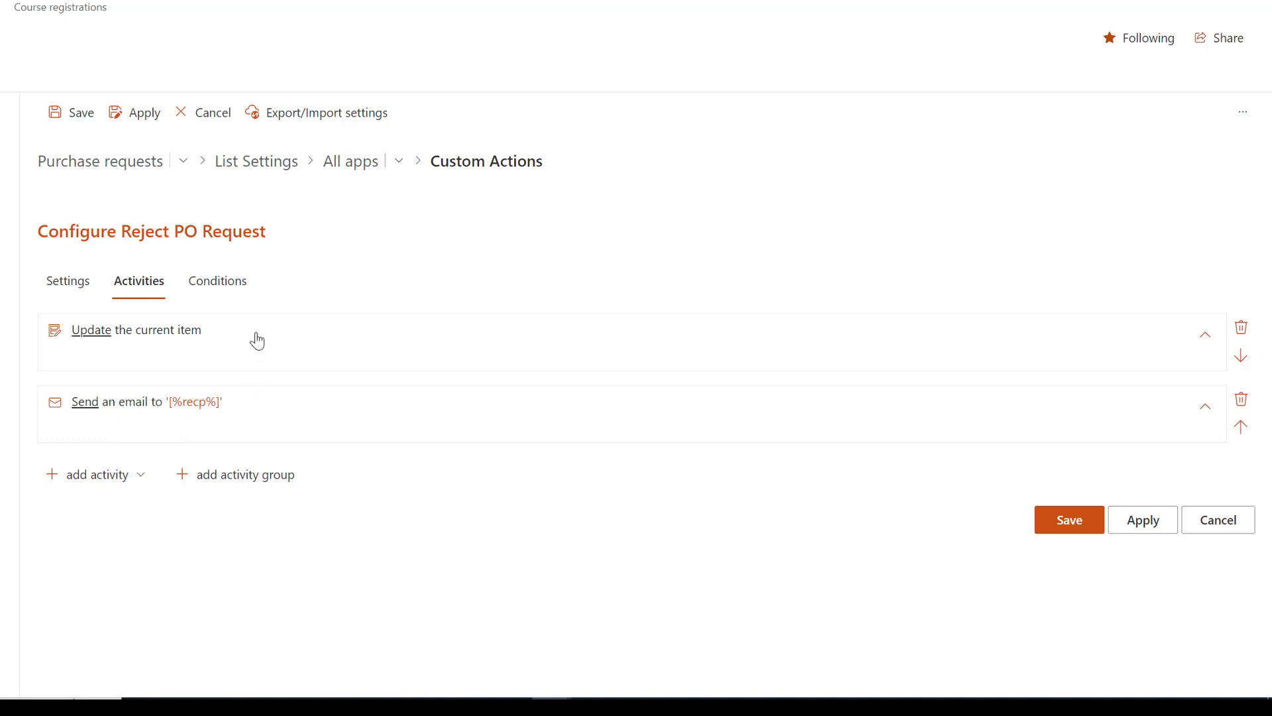
# Step: Add a condition to the reject action requiring Status is equal to New, and apply the settings
pyautogui.click(242, 283)
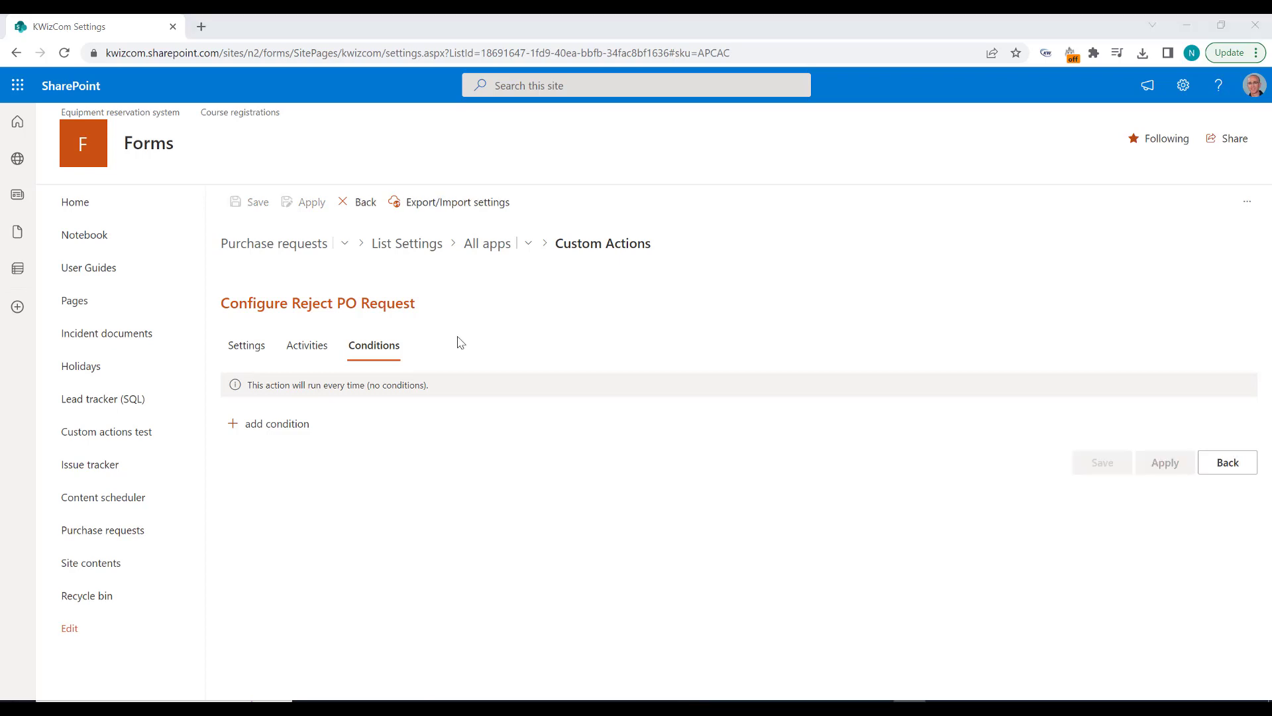
pyautogui.click(292, 426)
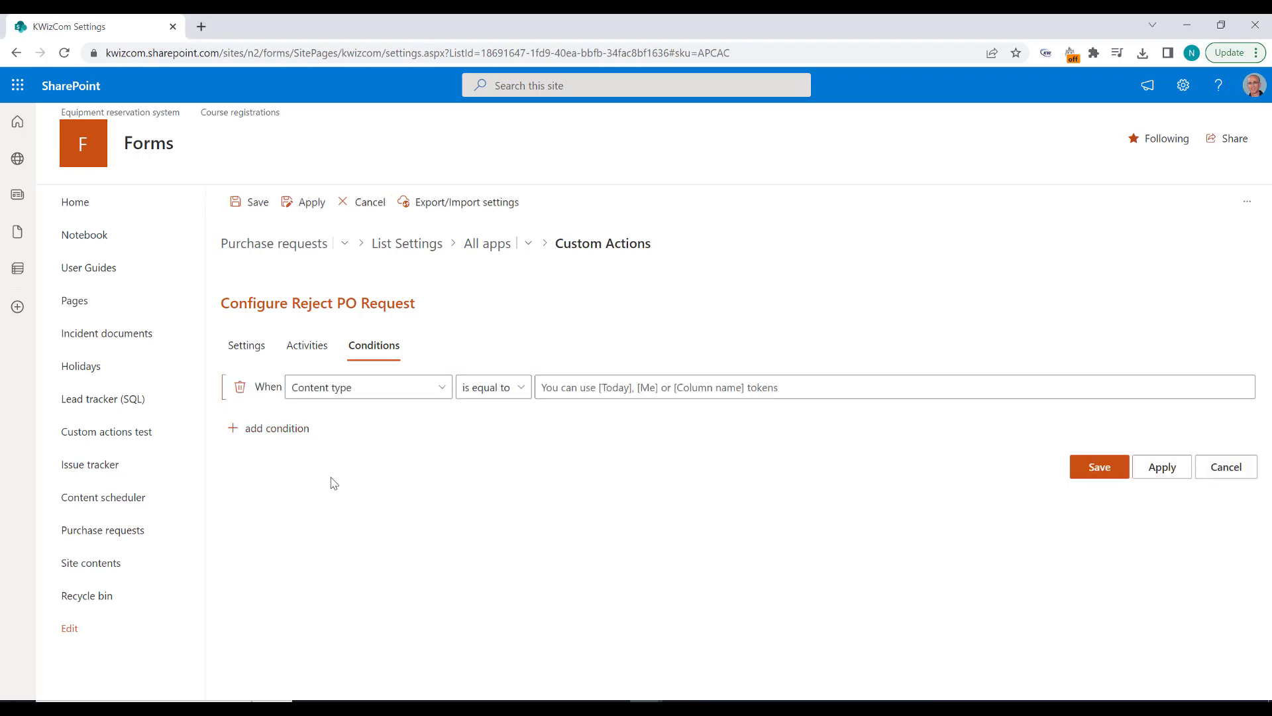
pyautogui.click(432, 389)
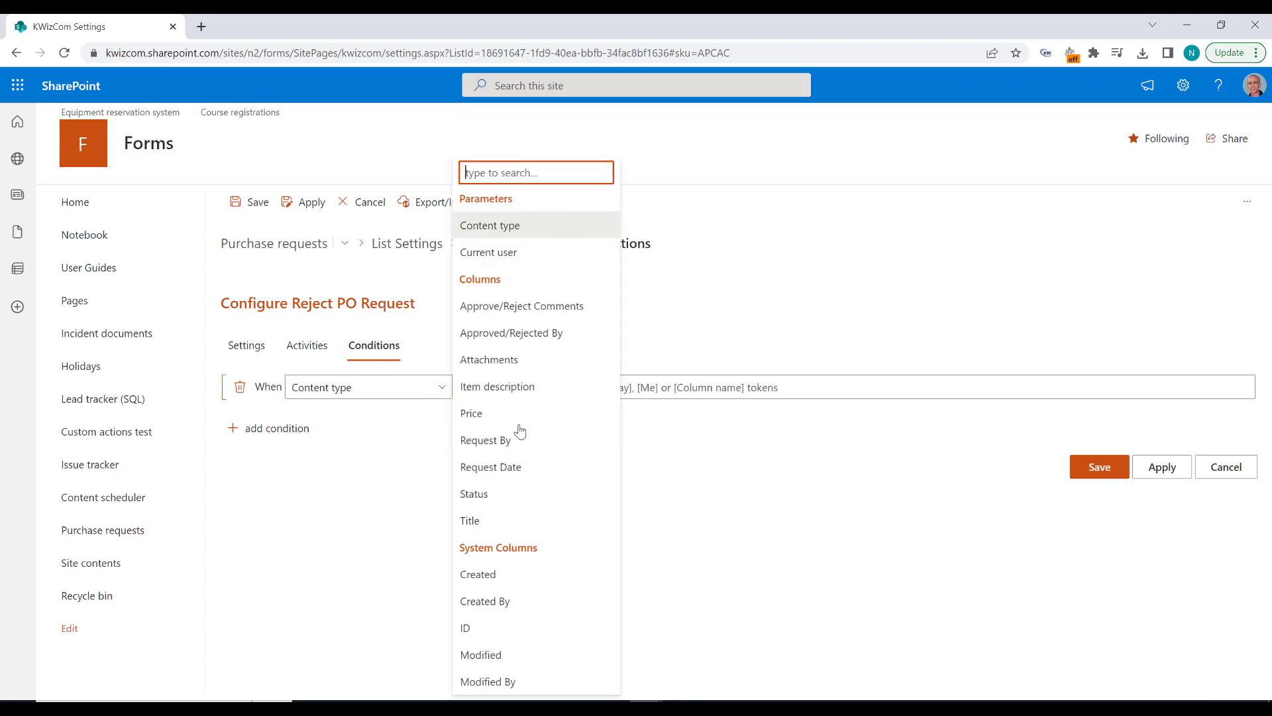
pyautogui.click(500, 494)
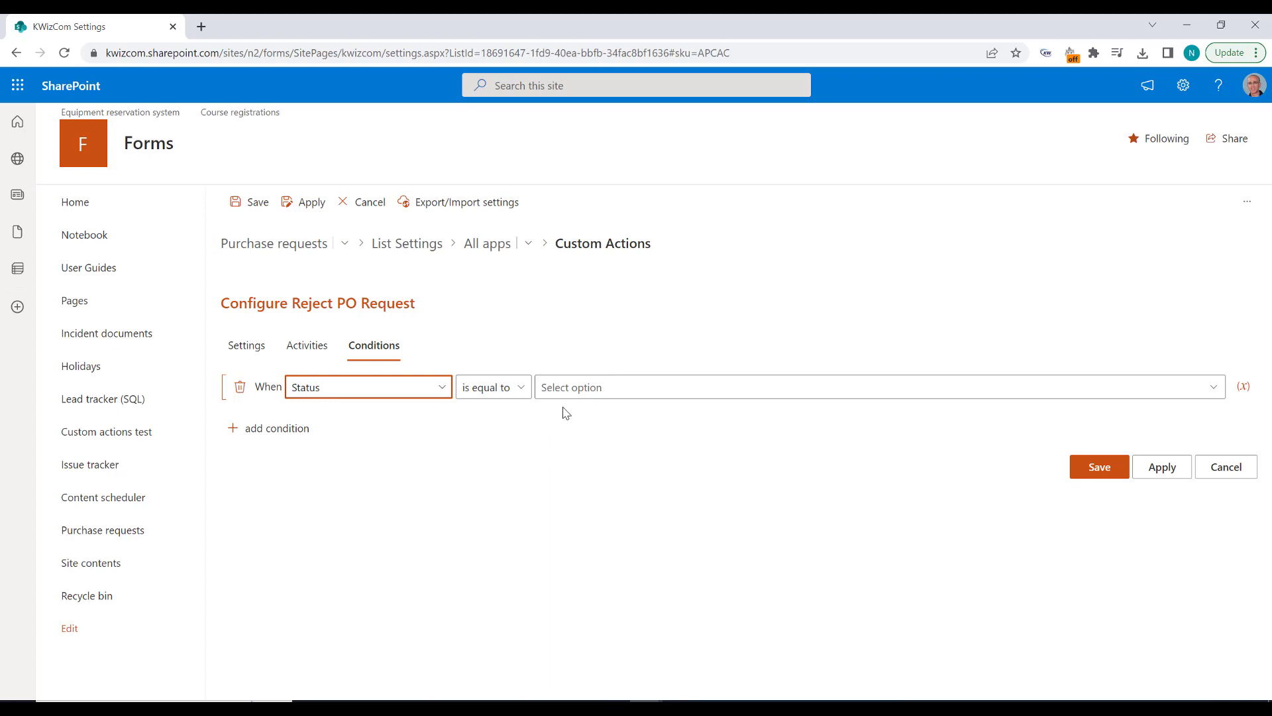
pyautogui.click(578, 389)
pyautogui.click(792, 414)
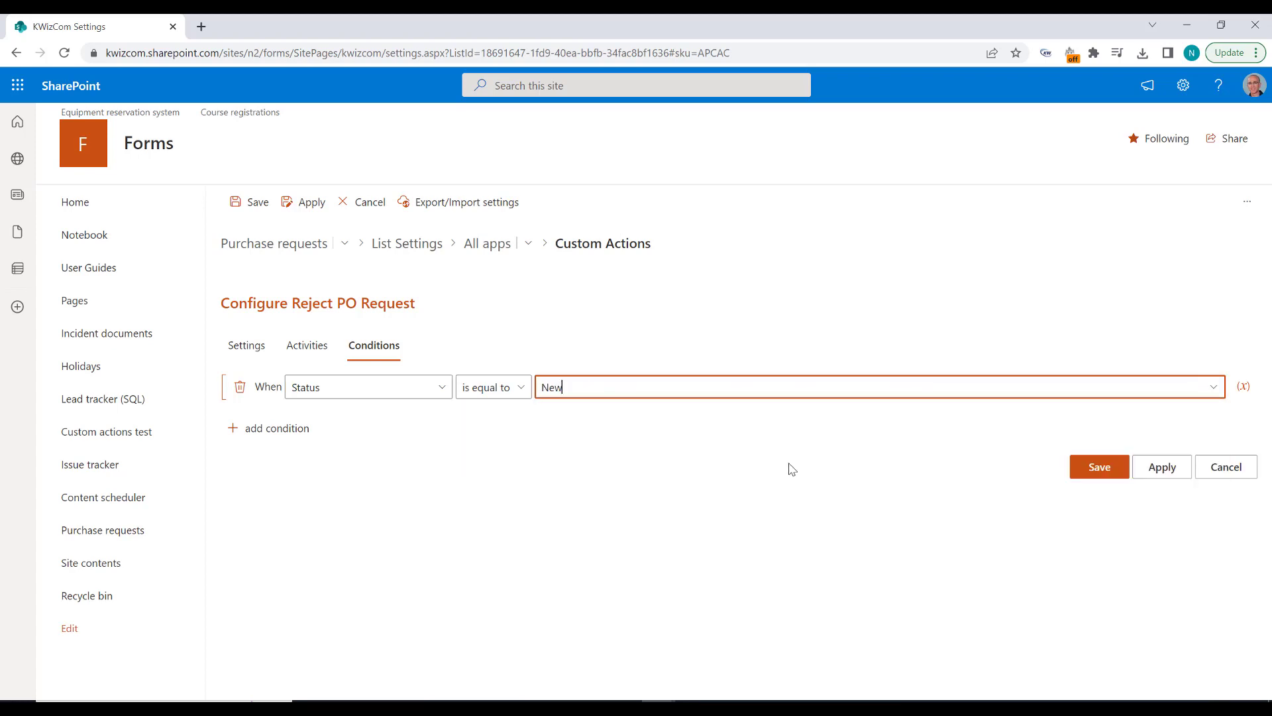
pyautogui.click(1156, 474)
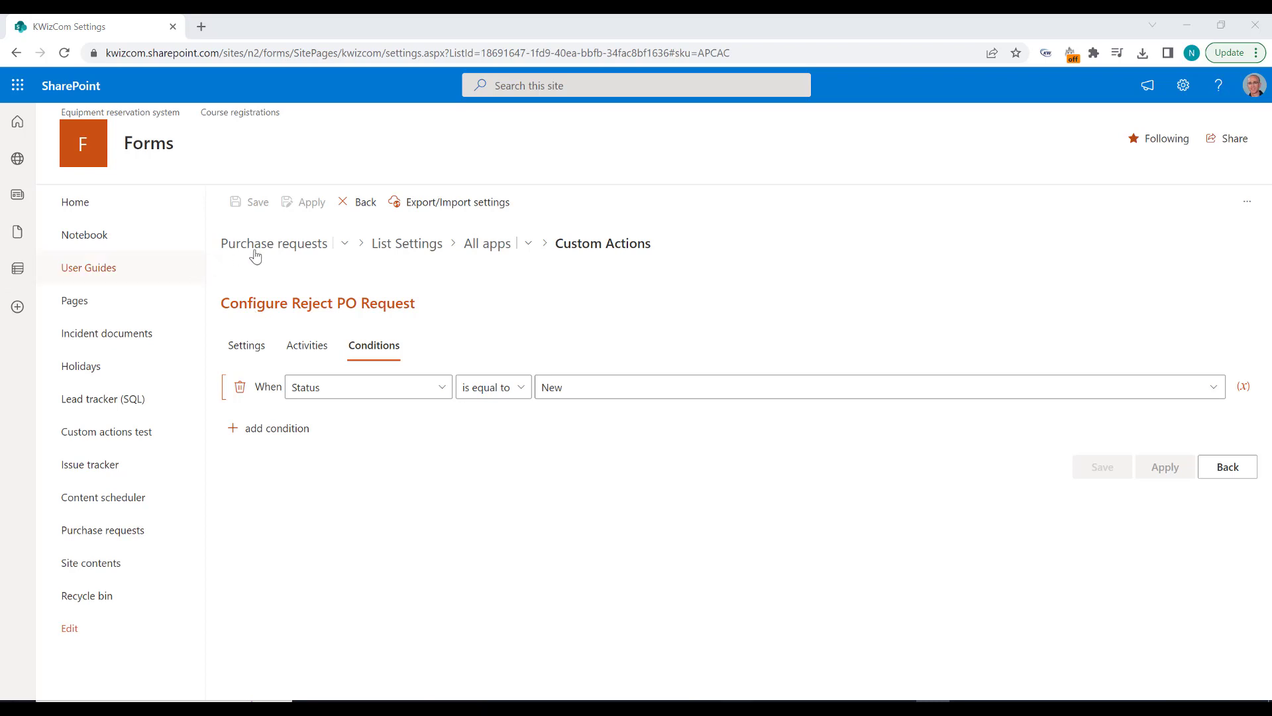
# Step: Open the "Bigger PO request" item in the Purchase requests list and start its Reject PO request action
pyautogui.click(277, 254)
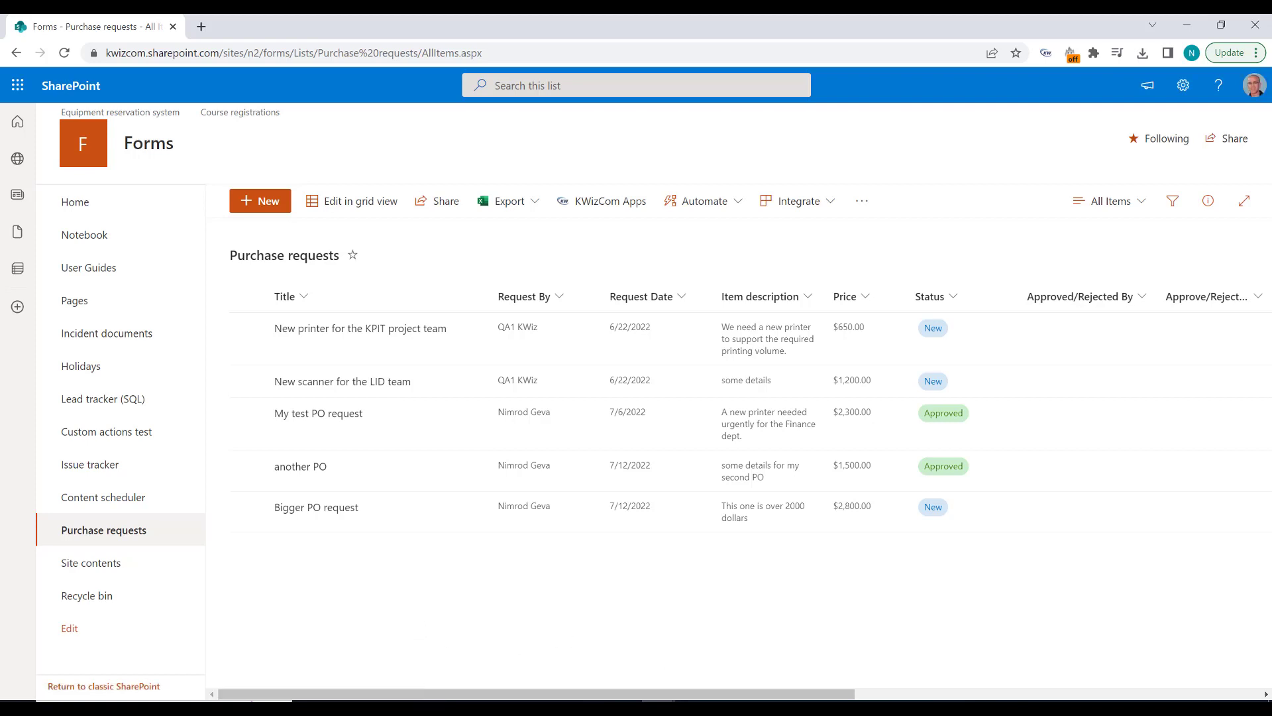
pyautogui.click(315, 508)
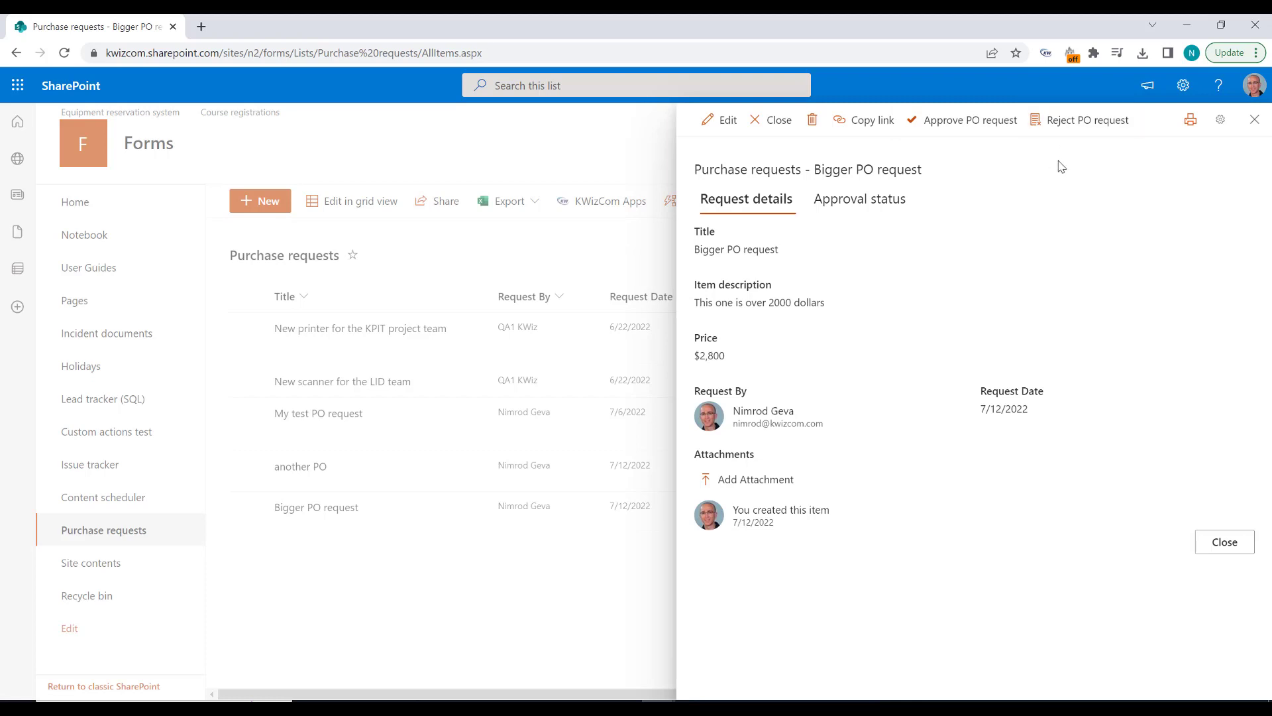
pyautogui.click(1073, 120)
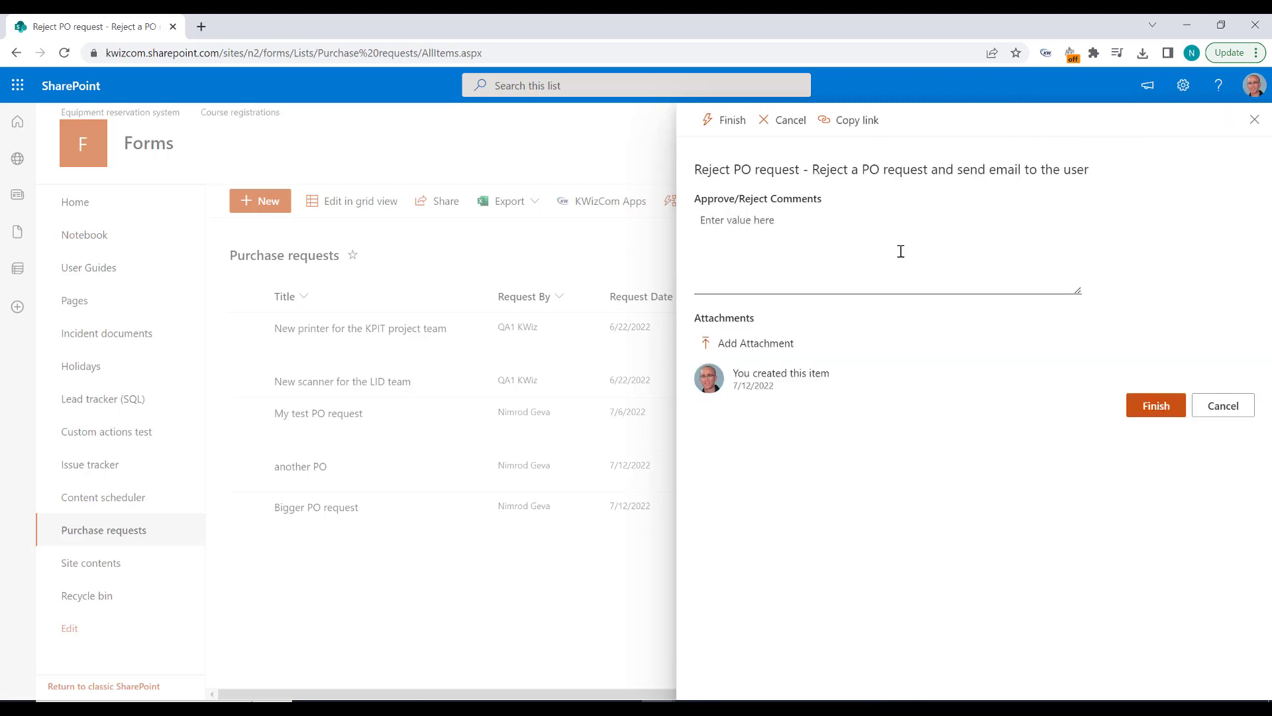
# Step: Enter the reject comment "too expensive, maybe next time" and finish the rejection
pyautogui.click(764, 273)
pyautogui.write('too expensive')
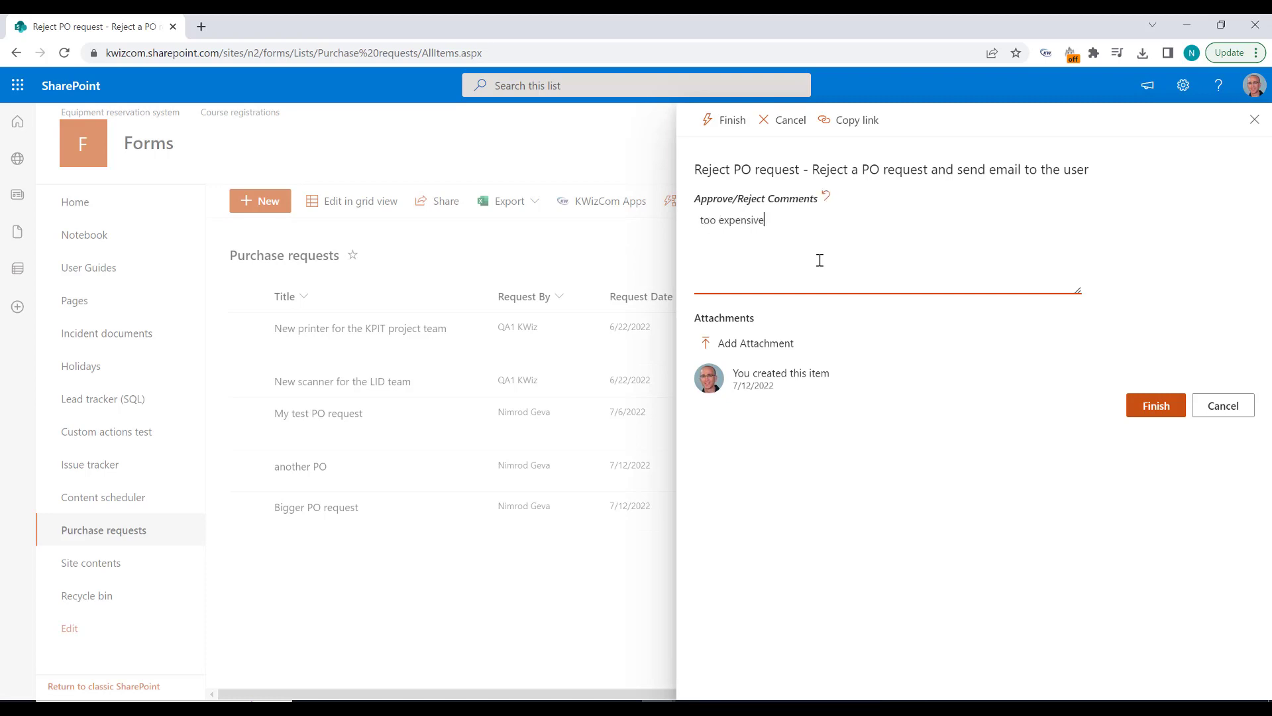
pyautogui.write(', maybe next time')
pyautogui.click(1133, 415)
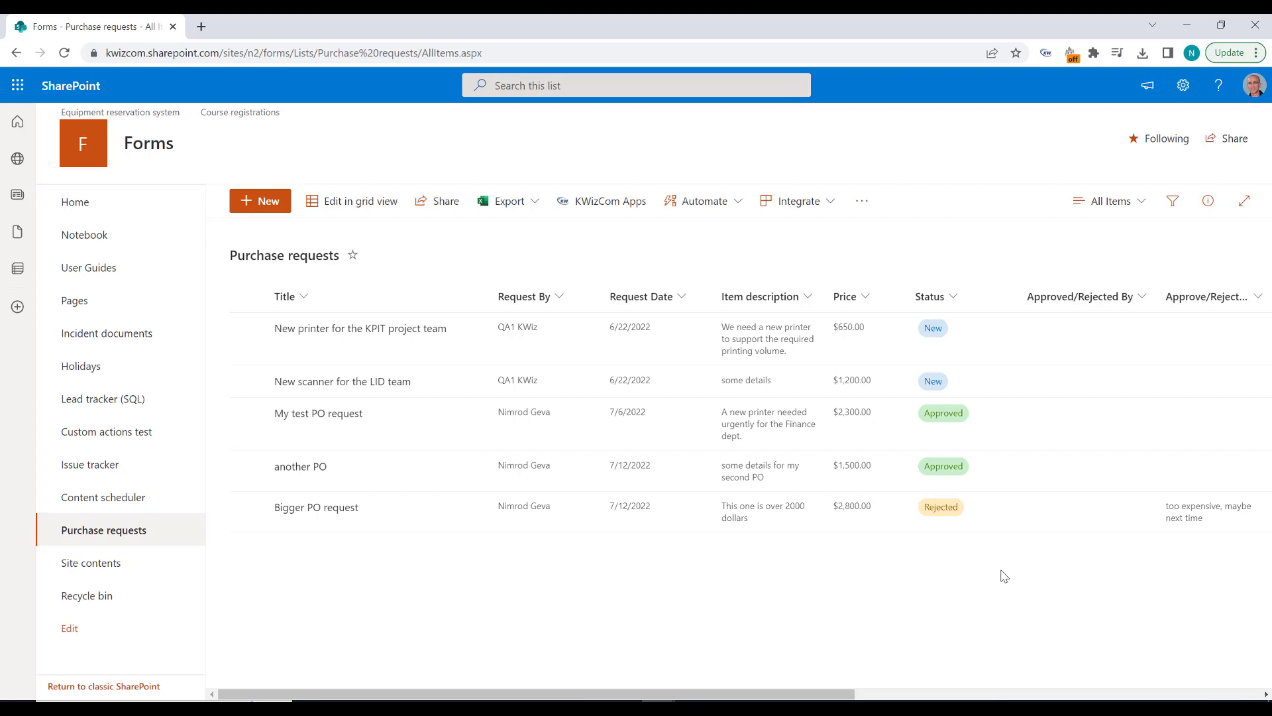
# Step: Switch to Outlook, read the "Your PO request has been rejected" email including its approver comments, and close the message
pyautogui.press('F10')
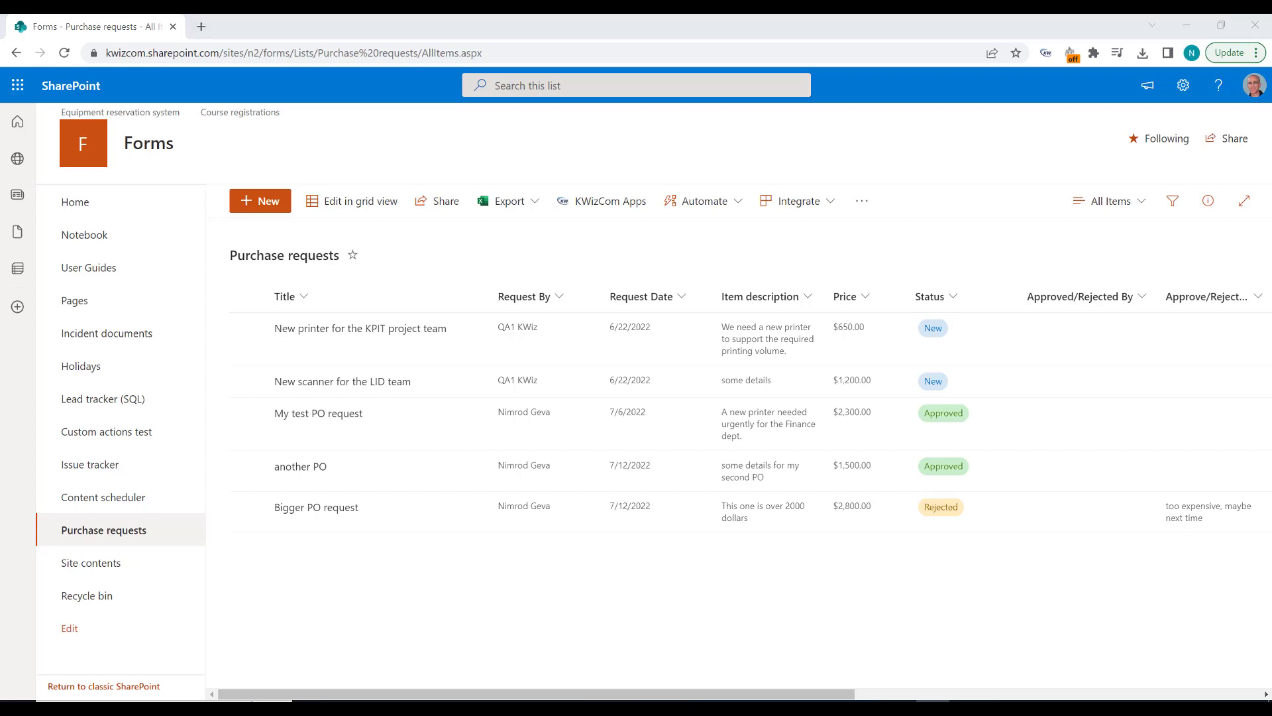
pyautogui.moveTo(1108, 206); pyautogui.dragTo(589, 122)
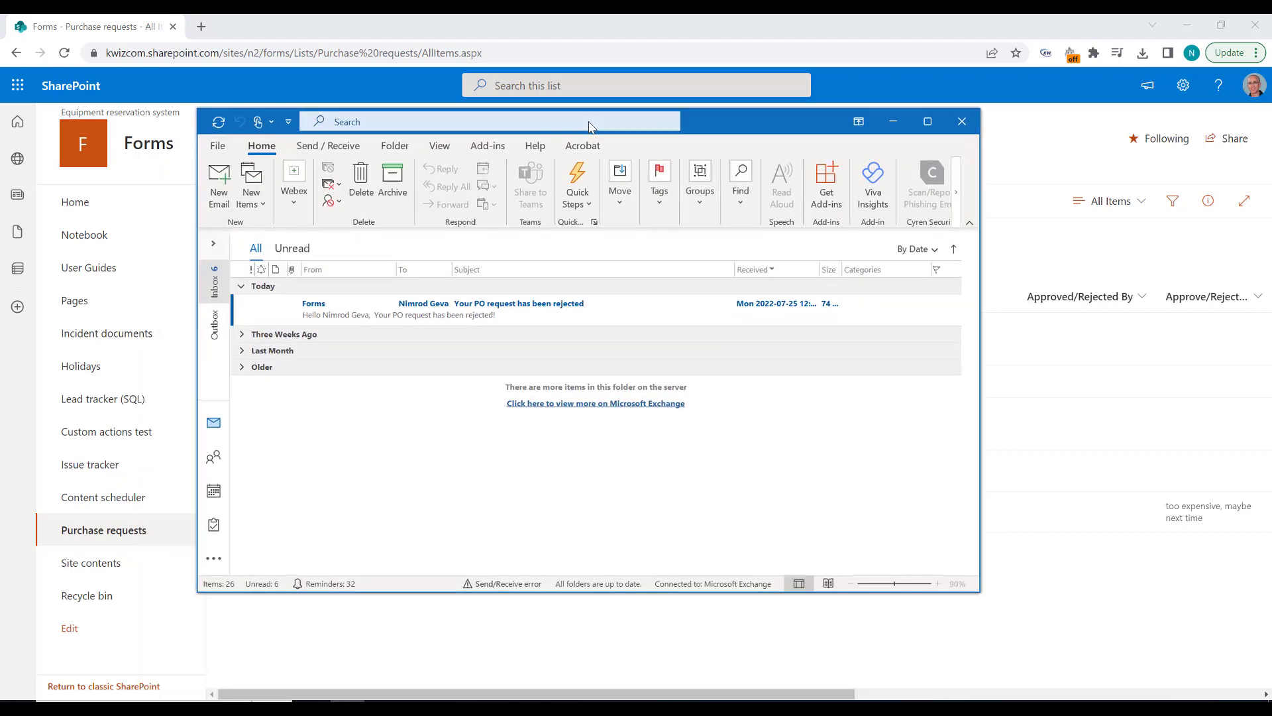
pyautogui.doubleClick(353, 315)
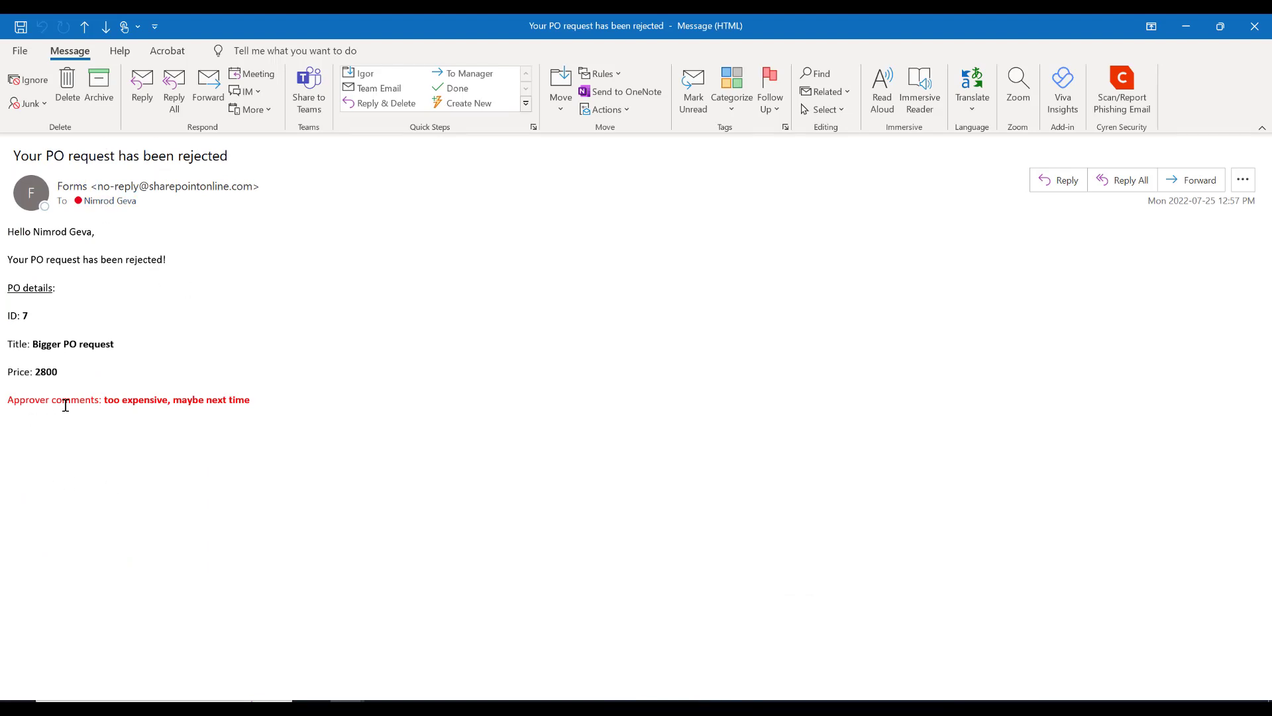
pyautogui.tripleClick(11, 404)
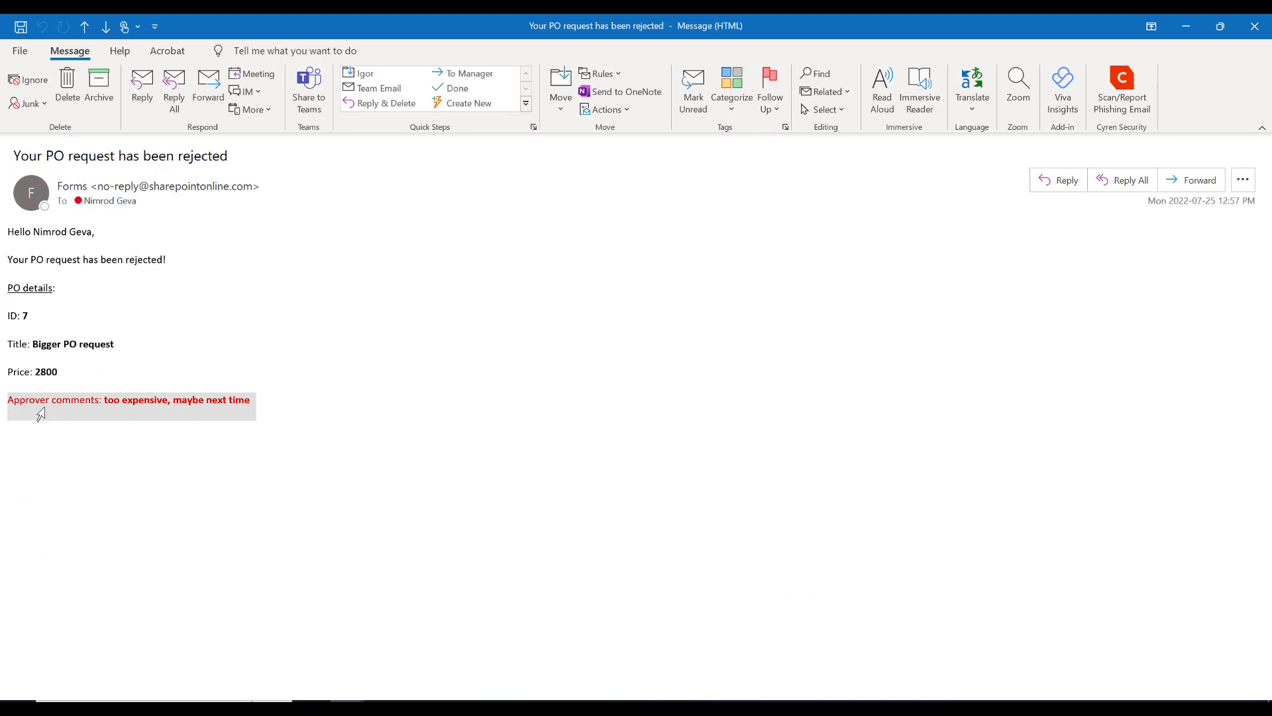
pyautogui.click(106, 439)
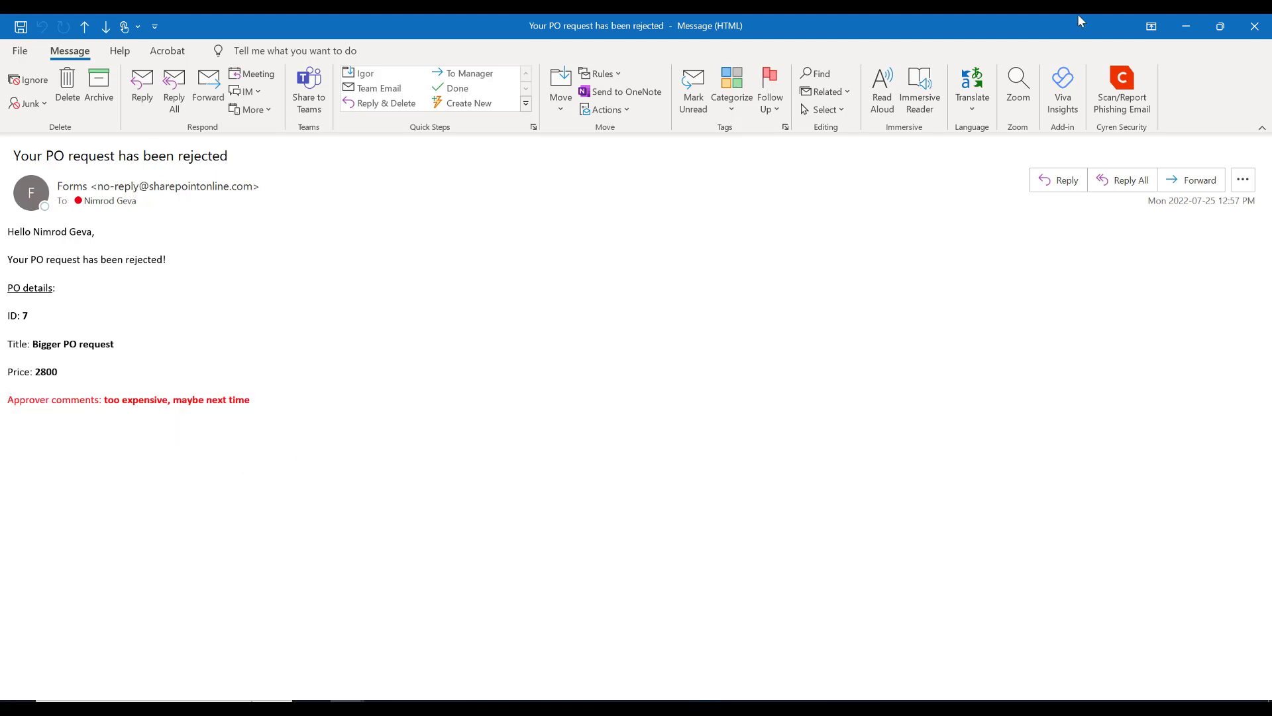
pyautogui.click(1254, 28)
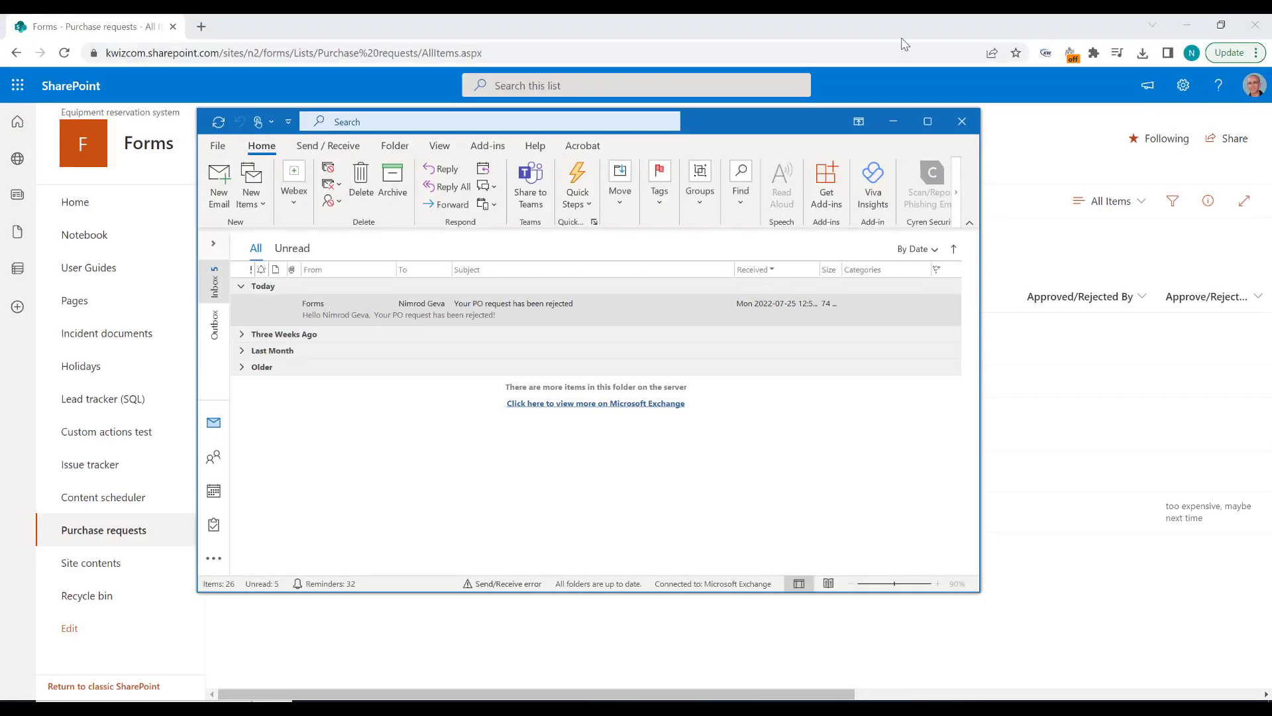
pyautogui.moveTo(791, 126); pyautogui.dragTo(537, 76)
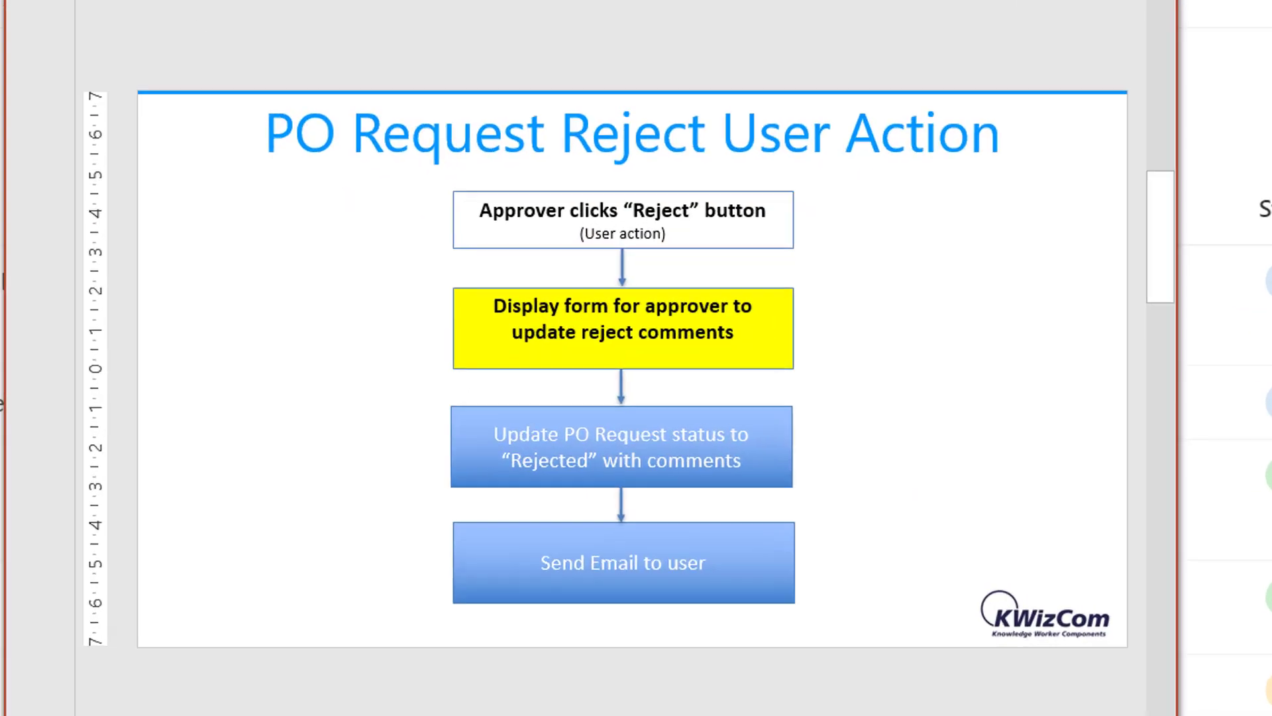